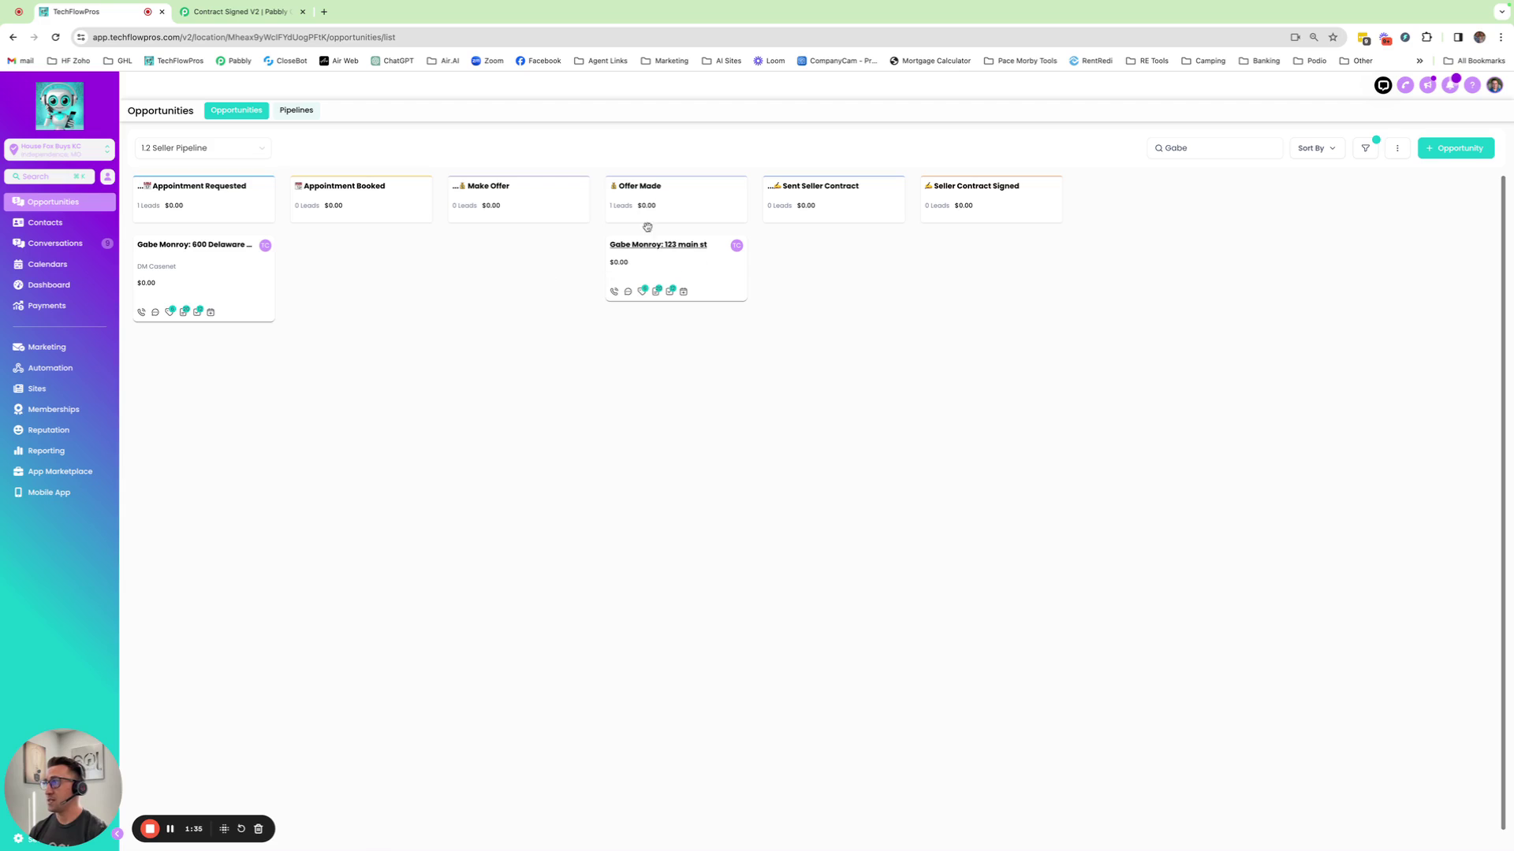
Step: Move the 123 main st opportunity into Appointment Booked, then try dragging it toward Sent Seller Contract and Seller Contract Signed
drag(661, 271, 322, 251)
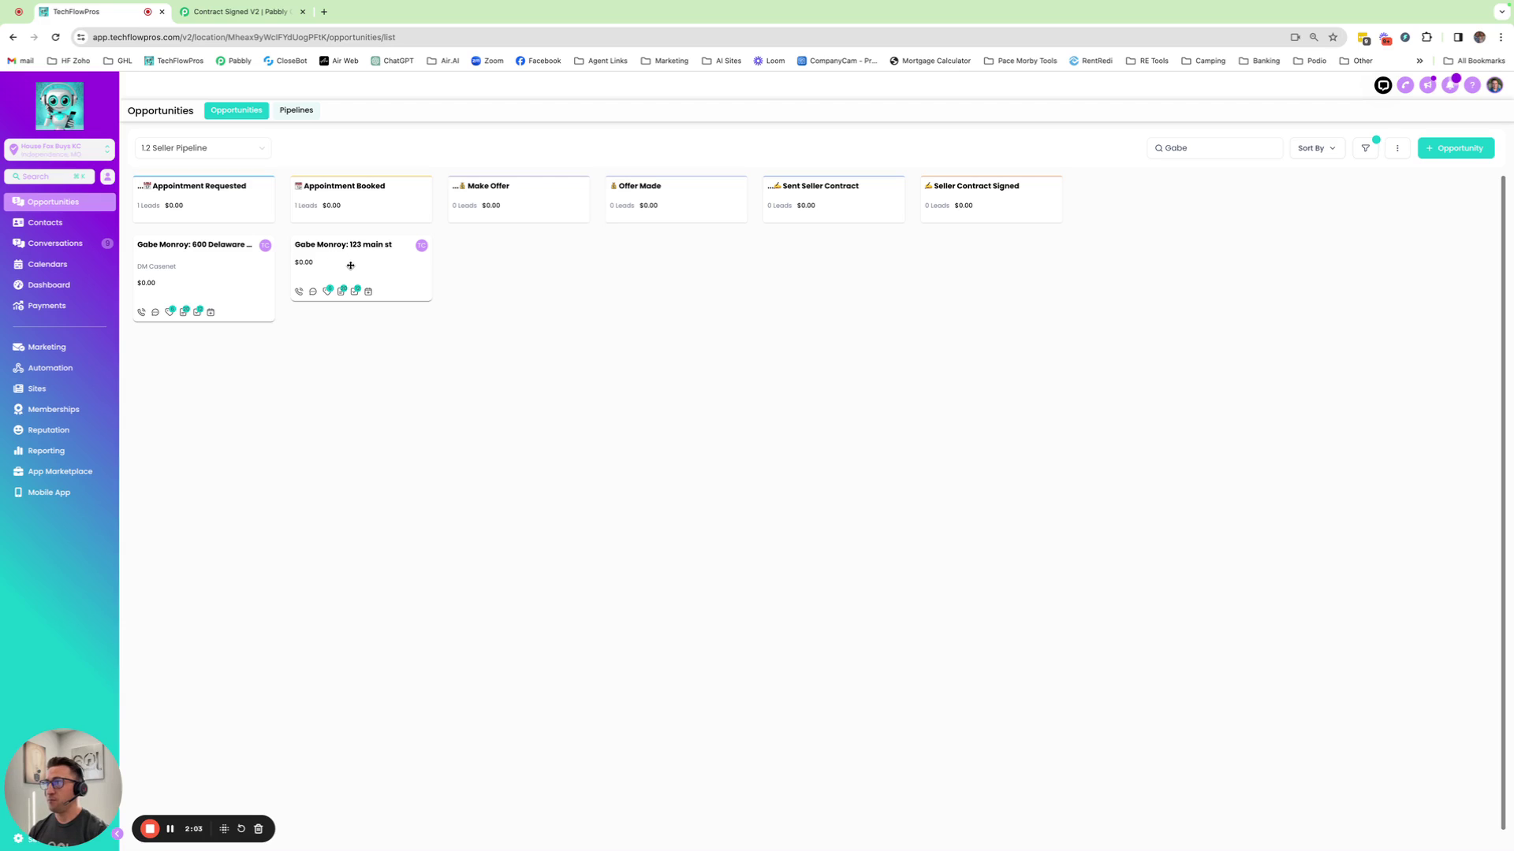
drag(339, 263, 304, 263)
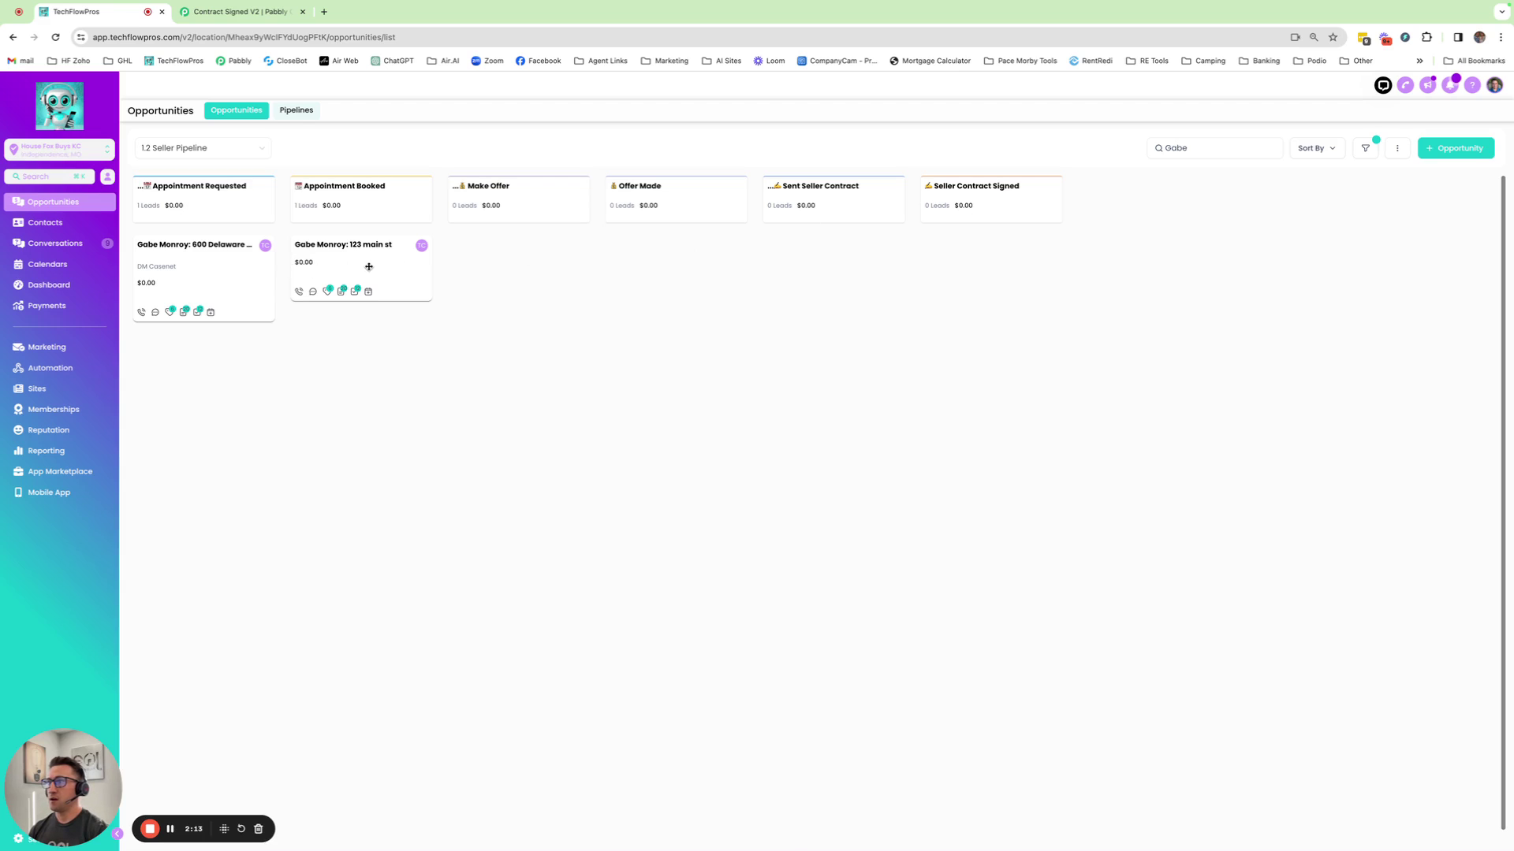
mouse_move(367, 269)
mouse_down()
mouse_move(1064, 276)
mouse_move(384, 264)
mouse_up()
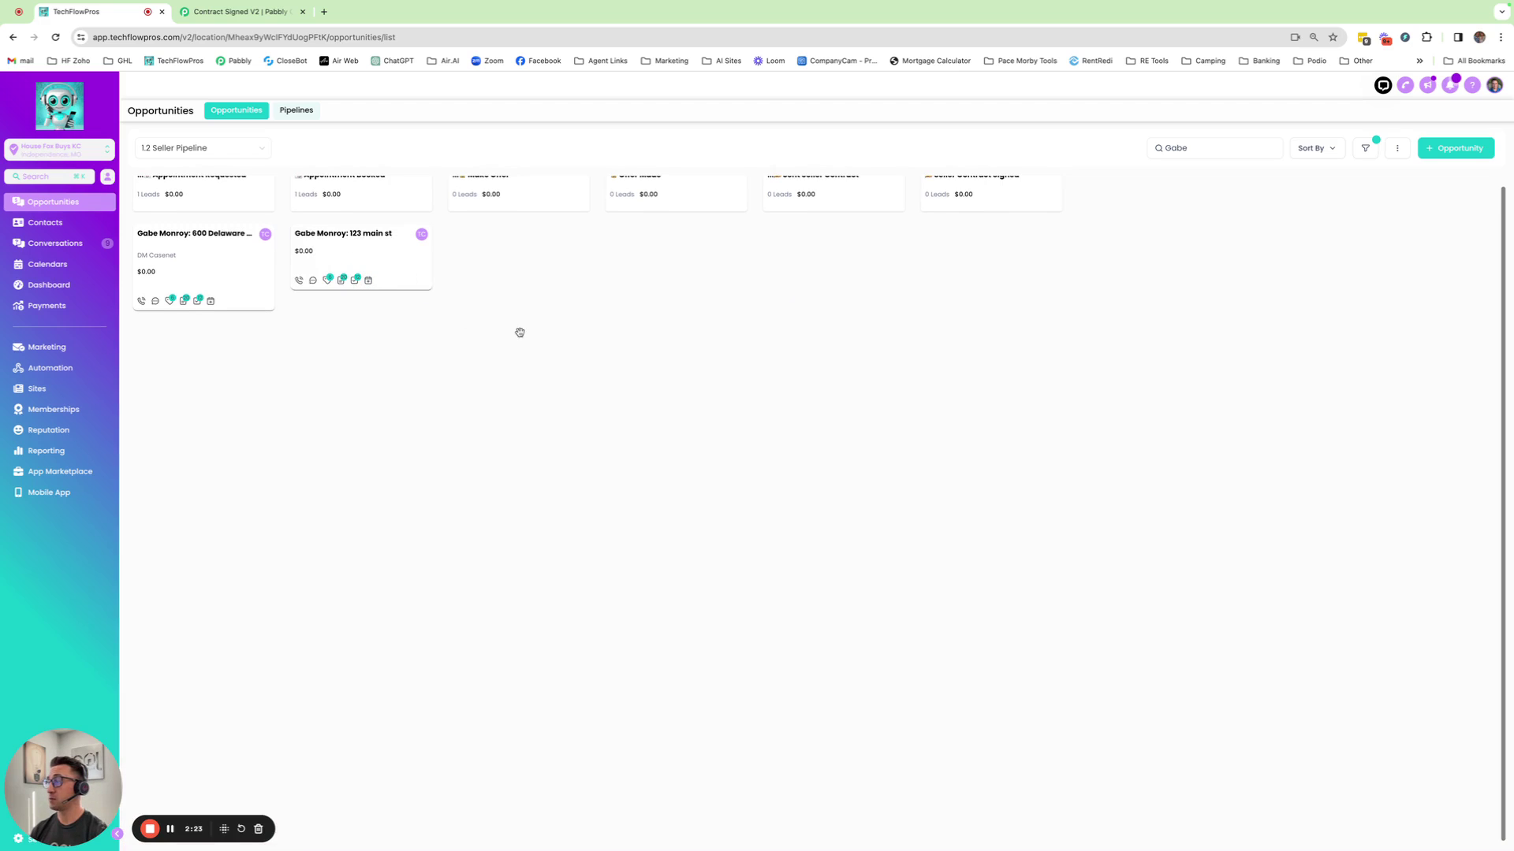
Step: Review the 123 main st opportunity's Property Details, Contract Info, Marketing Details and Closing Info, then close it
click(369, 268)
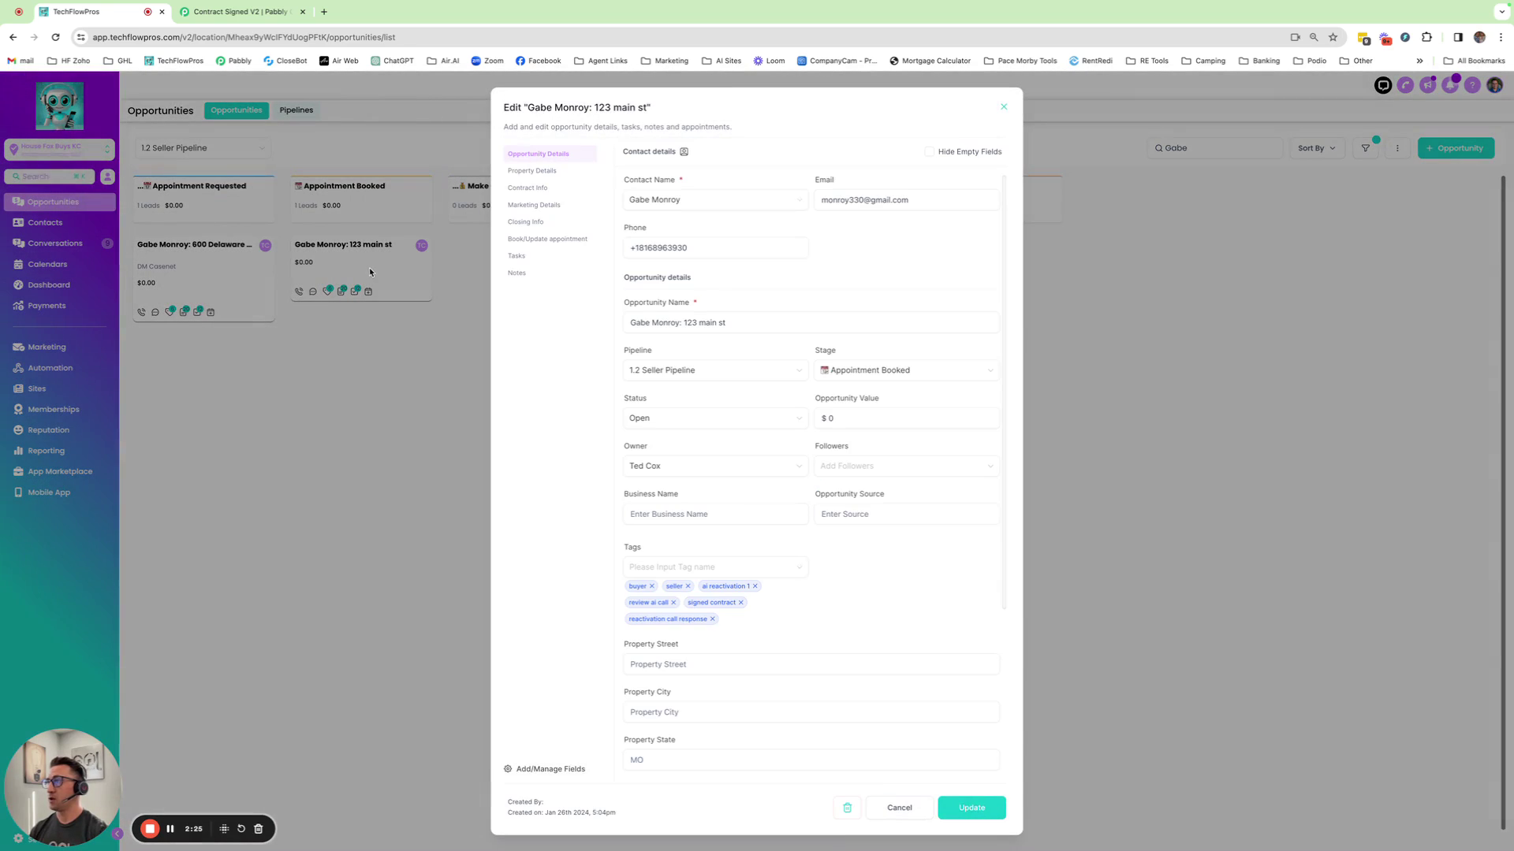
click(532, 171)
click(523, 189)
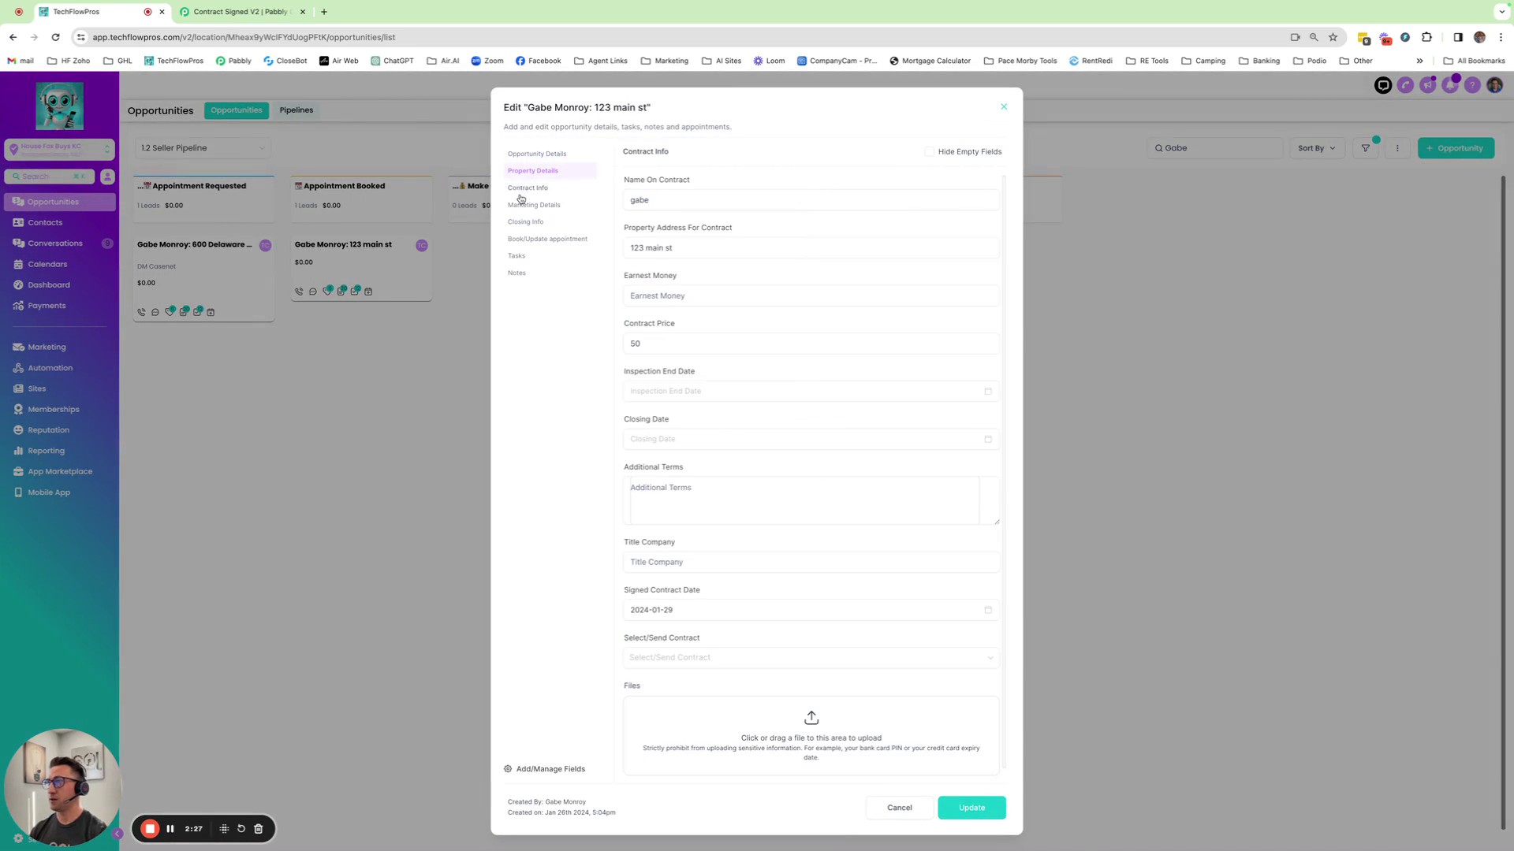
click(521, 208)
click(522, 223)
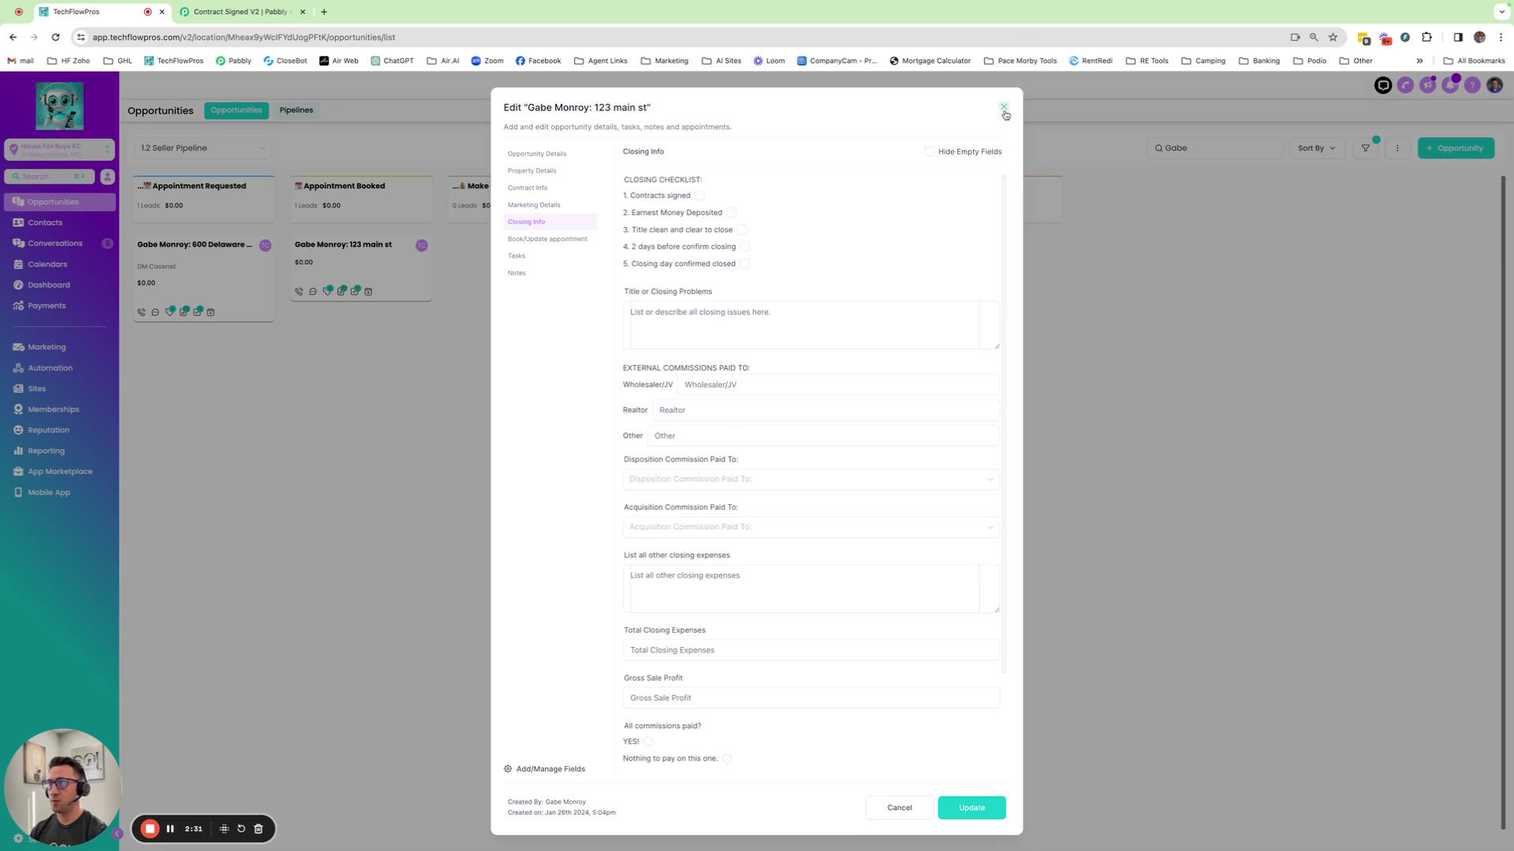
click(1003, 108)
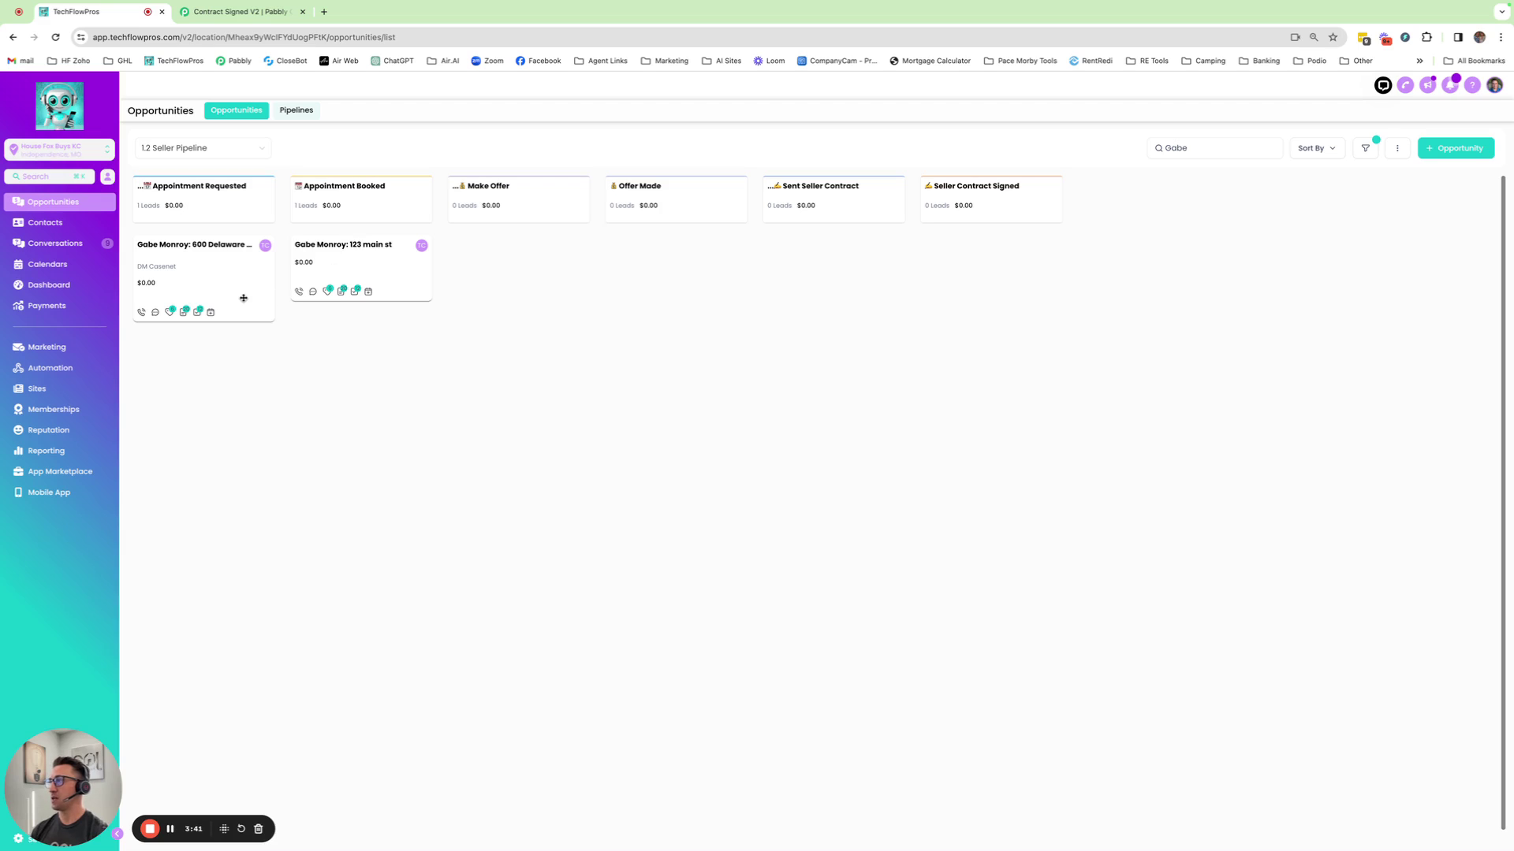
Step: In the Contract Signed V2 workflow, inspect the LeadConnector trigger's captured webhook response, then collapse it
click(257, 16)
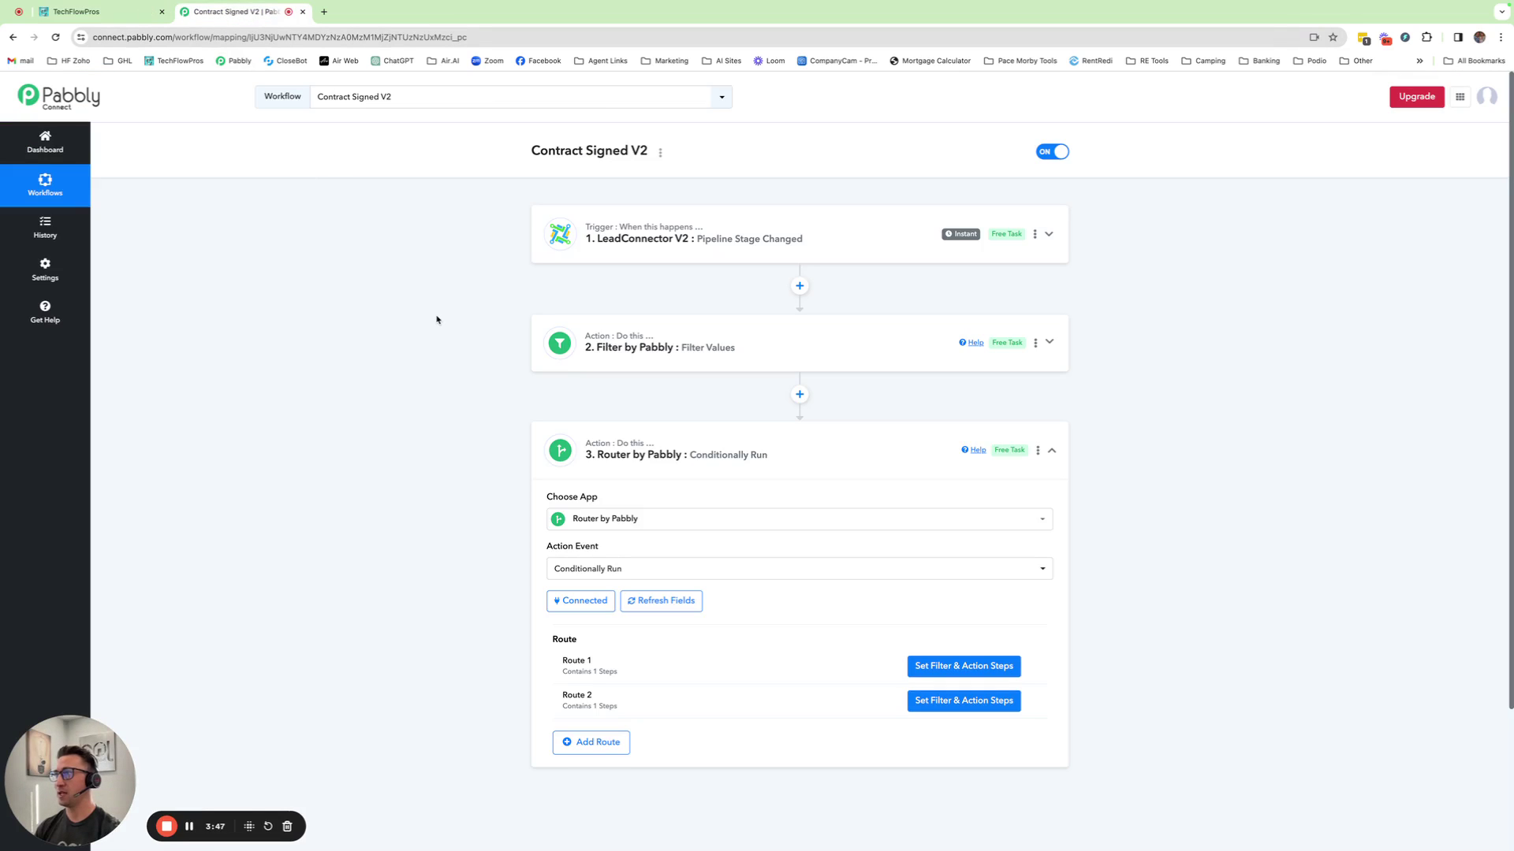
click(726, 257)
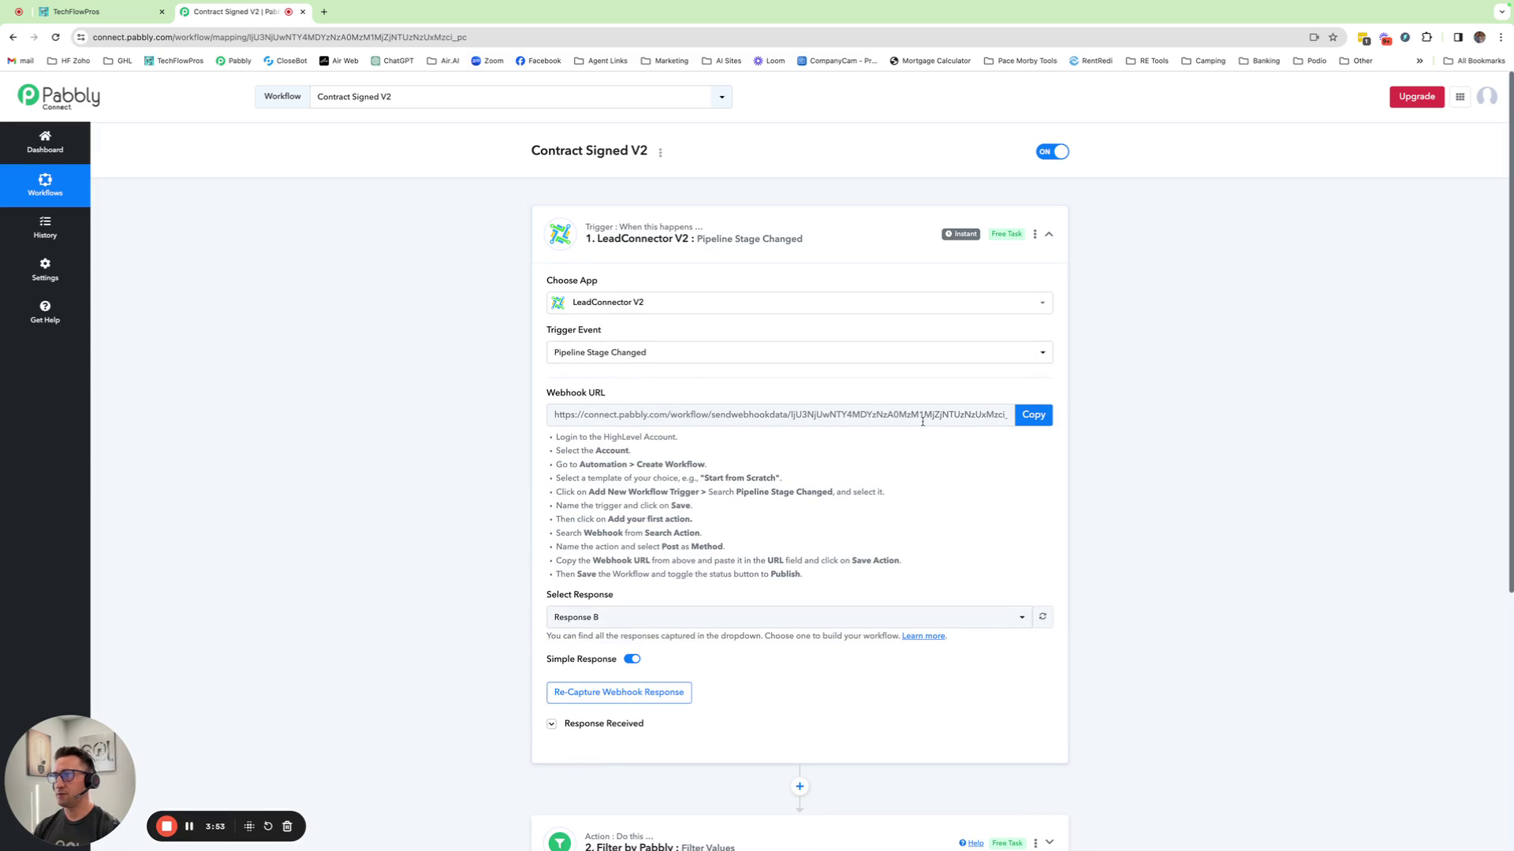
scroll(911, 433, down, 1)
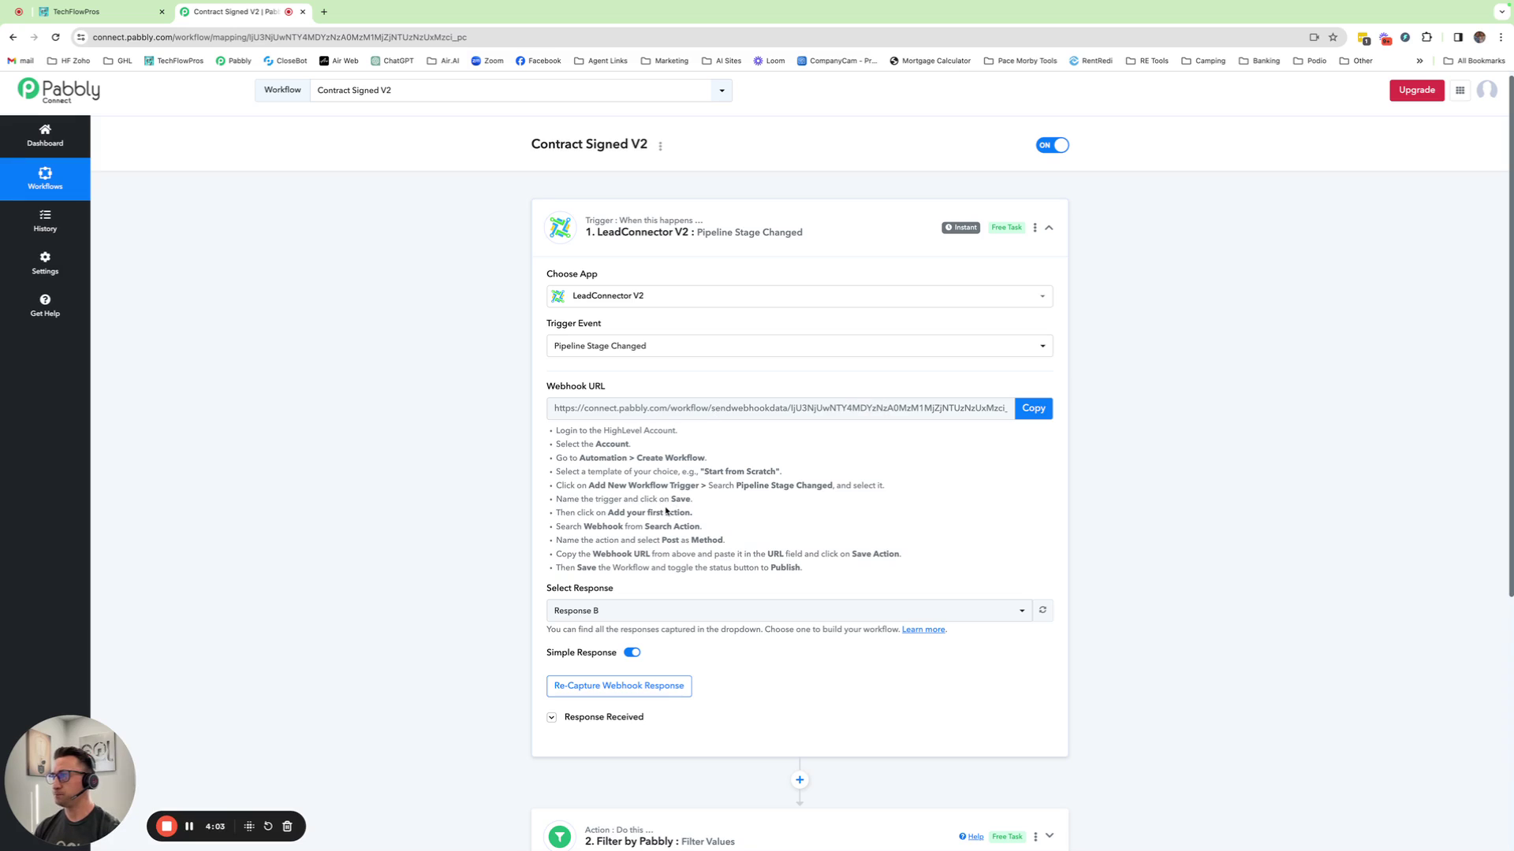
scroll(664, 507, down, 1)
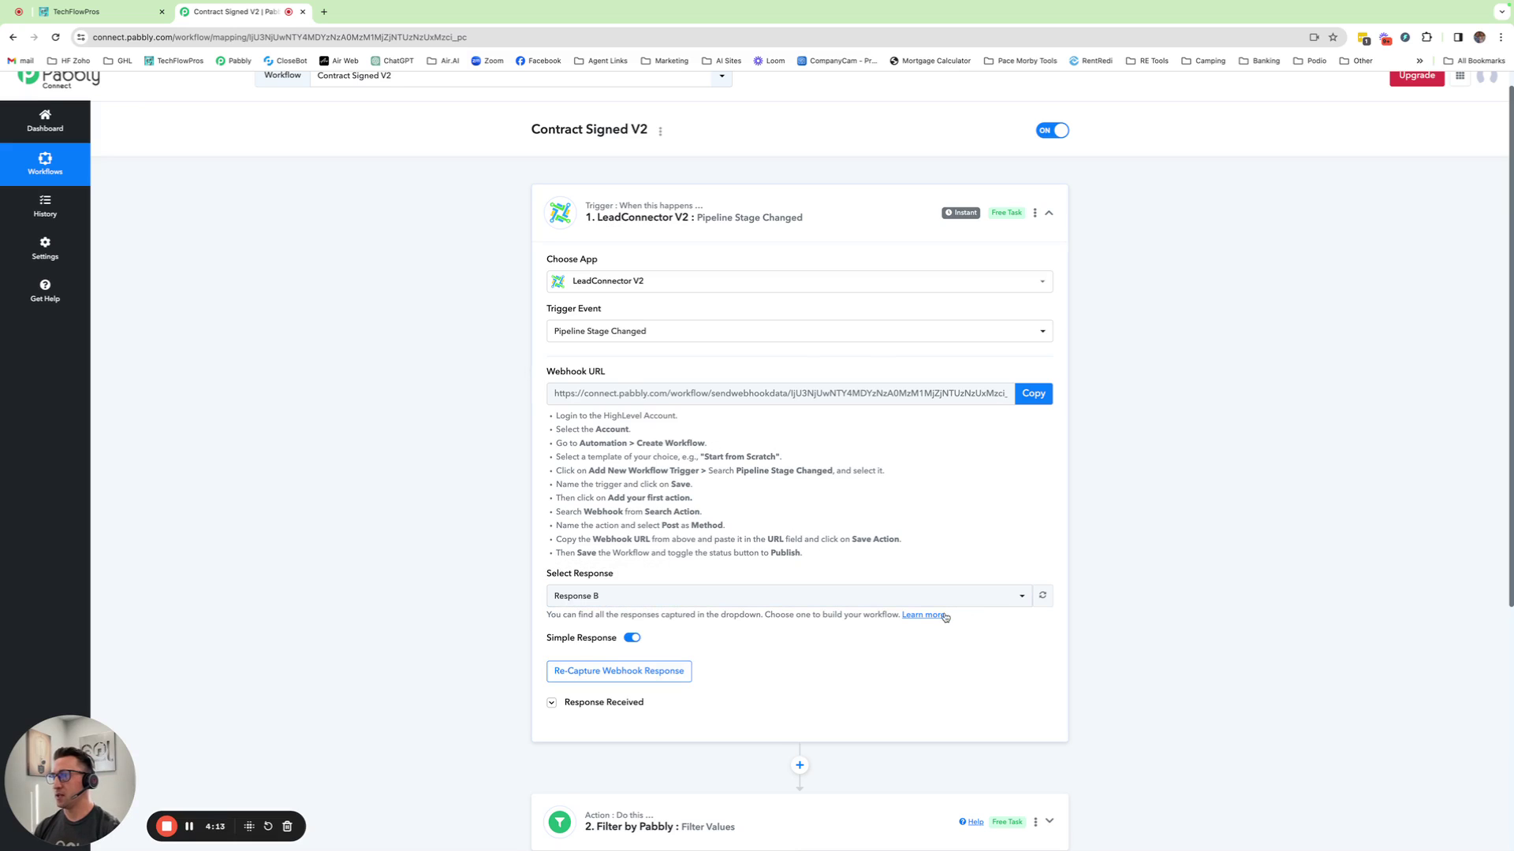
click(552, 702)
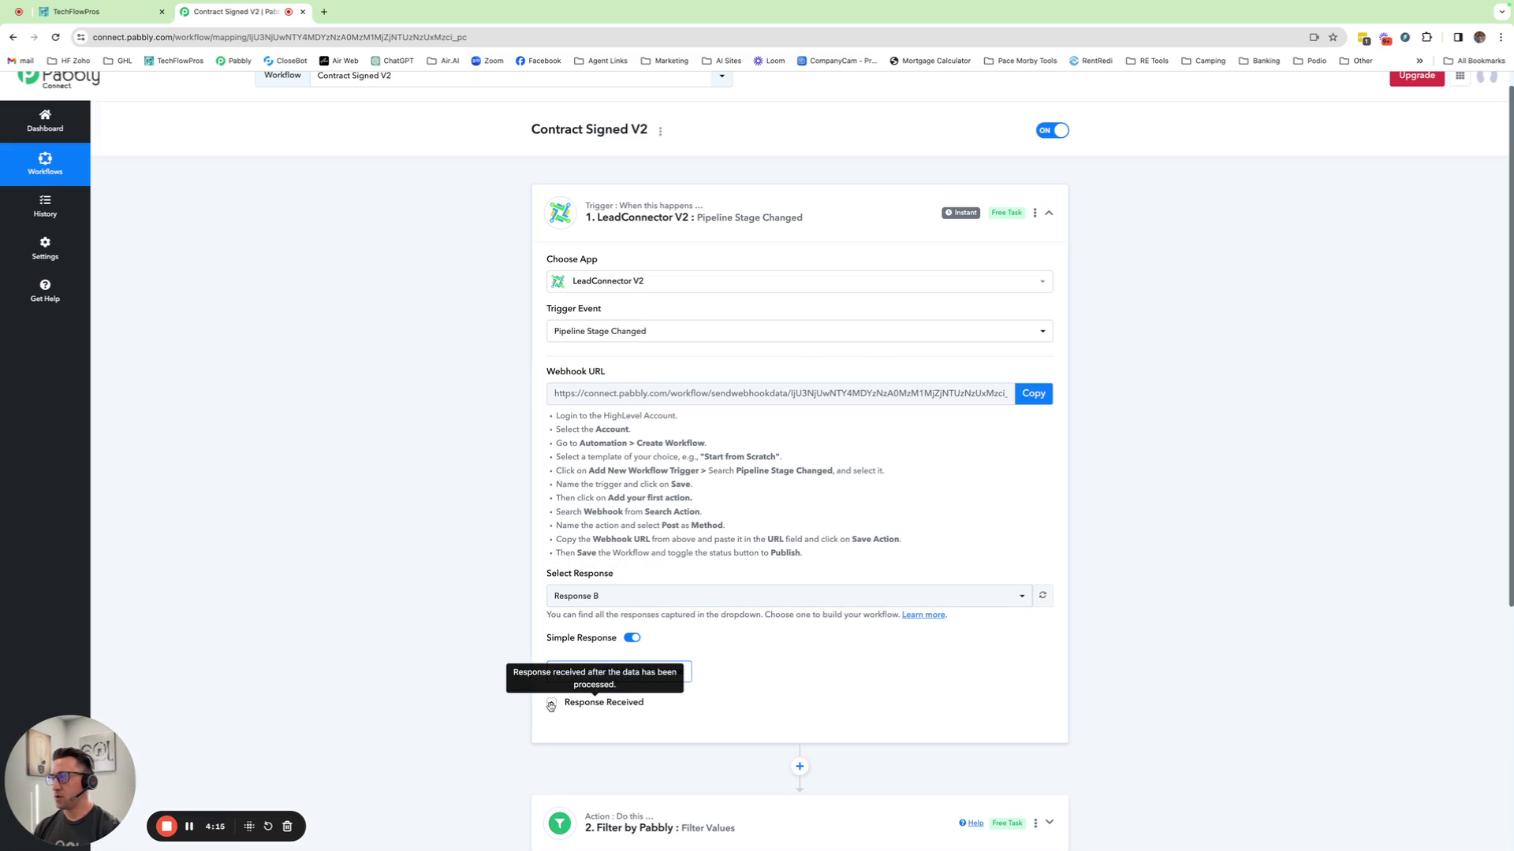
scroll(726, 576, down, 3)
scroll(726, 576, down, 8)
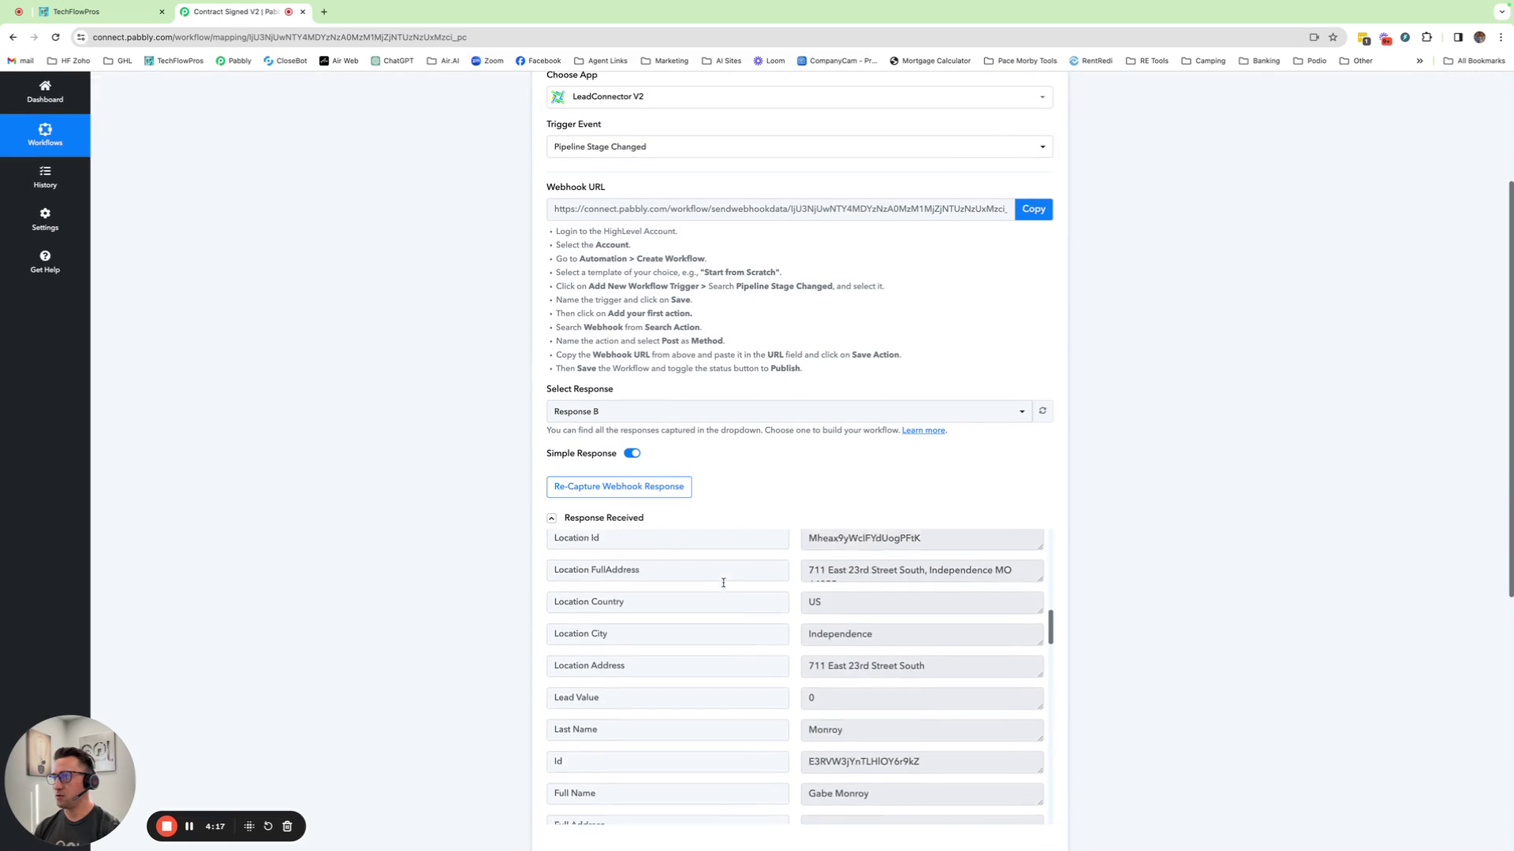
click(552, 518)
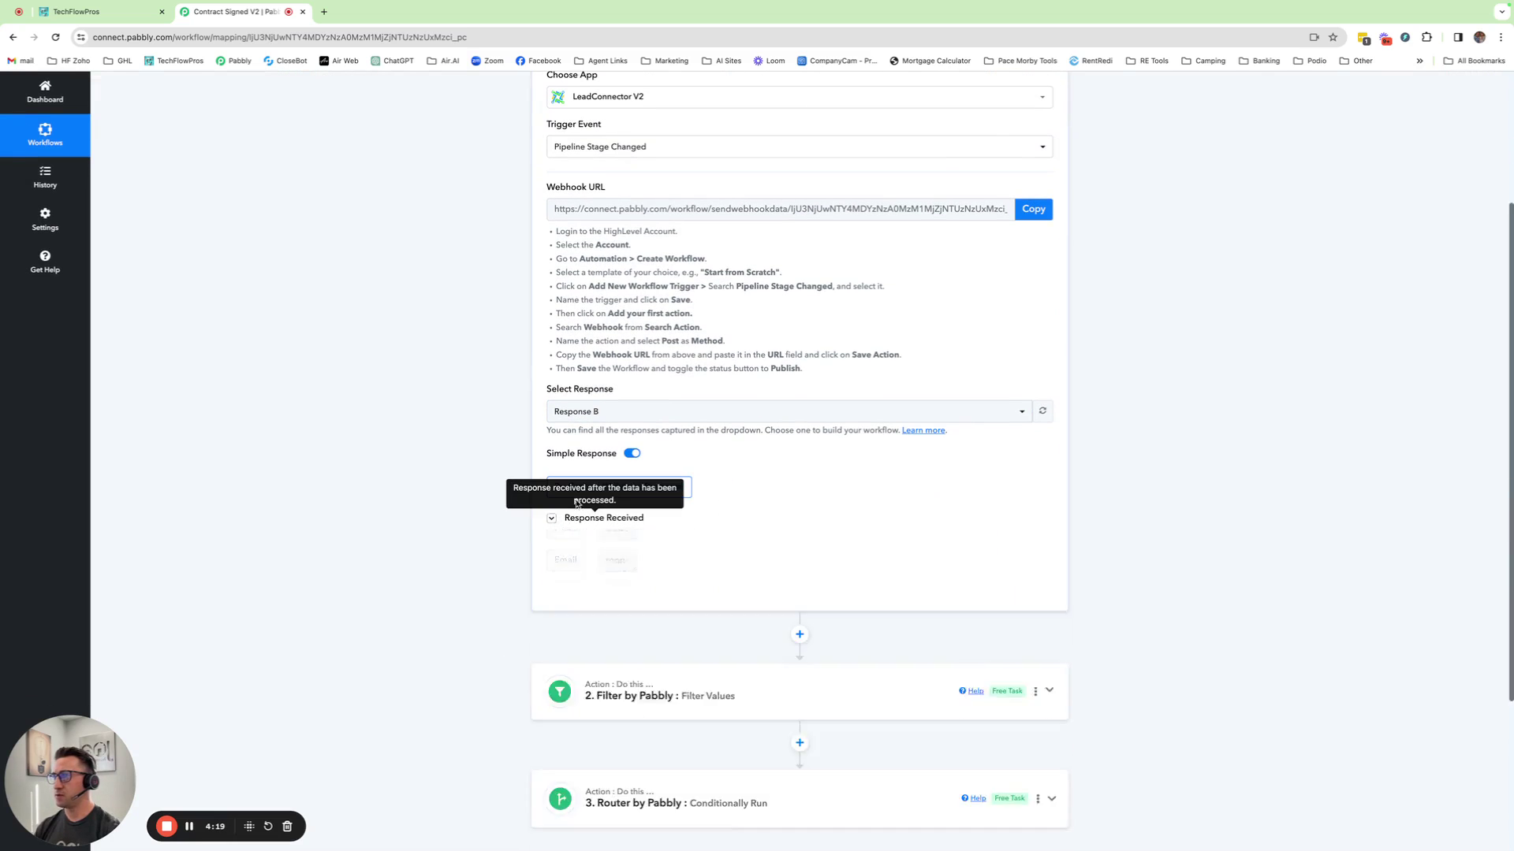
Step: Expand the Router step to show Route 1 and Route 2
scroll(709, 508, down, 2)
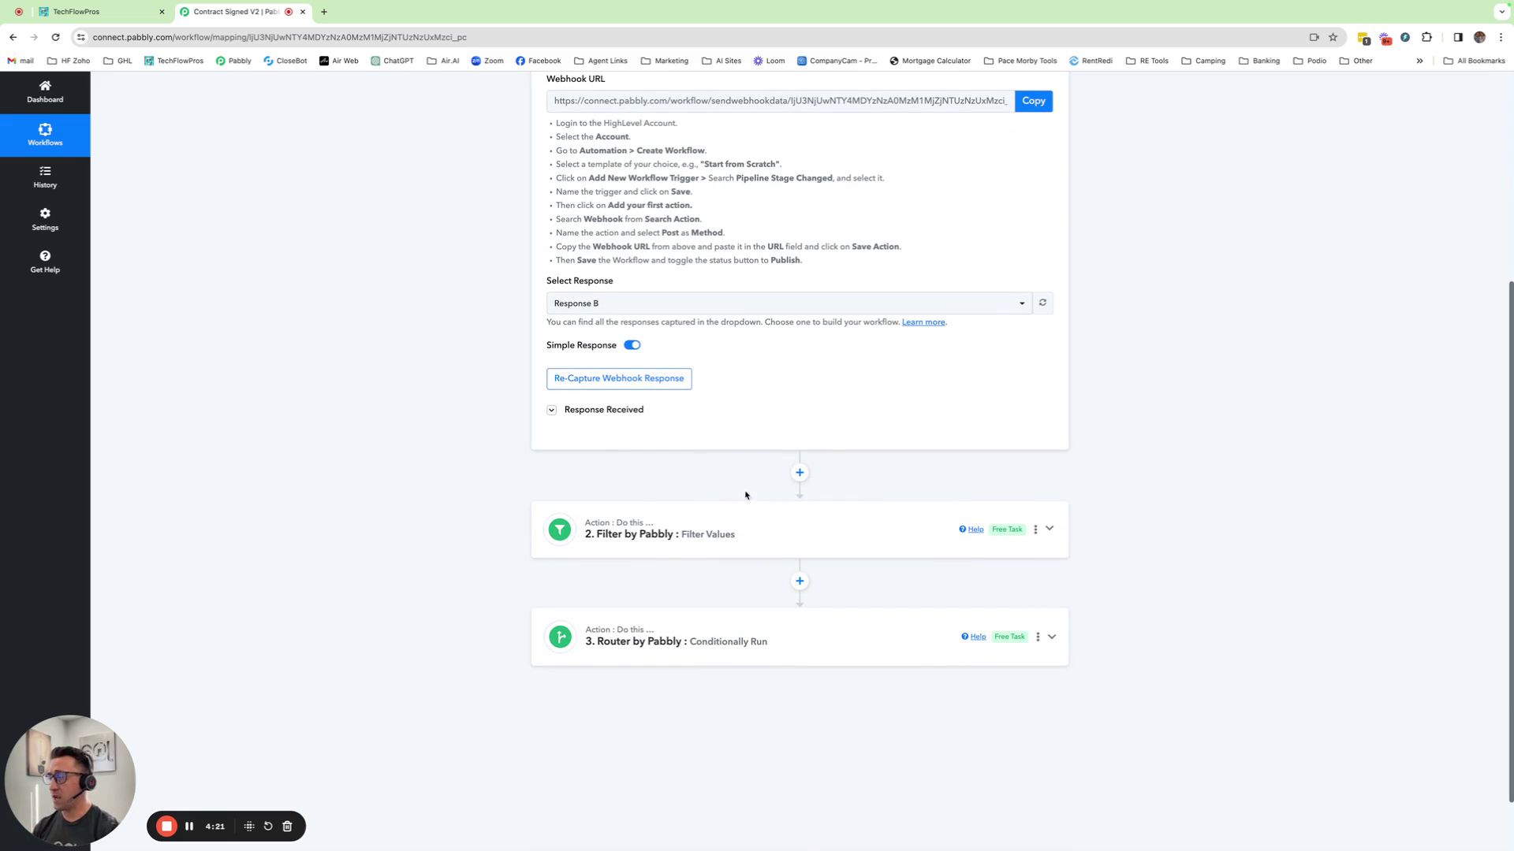
scroll(808, 467, down, 2)
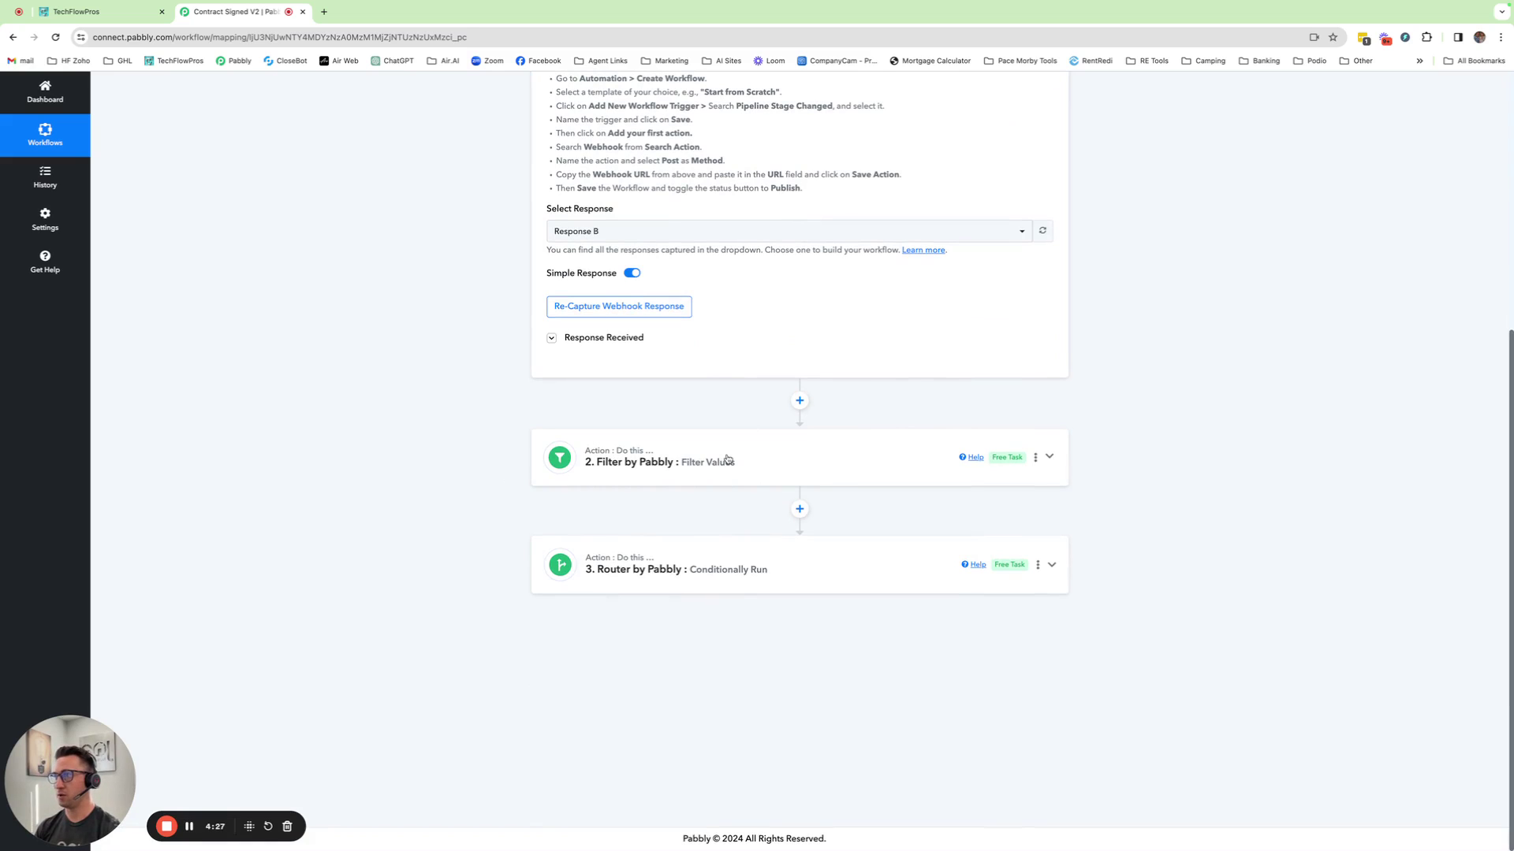
click(745, 584)
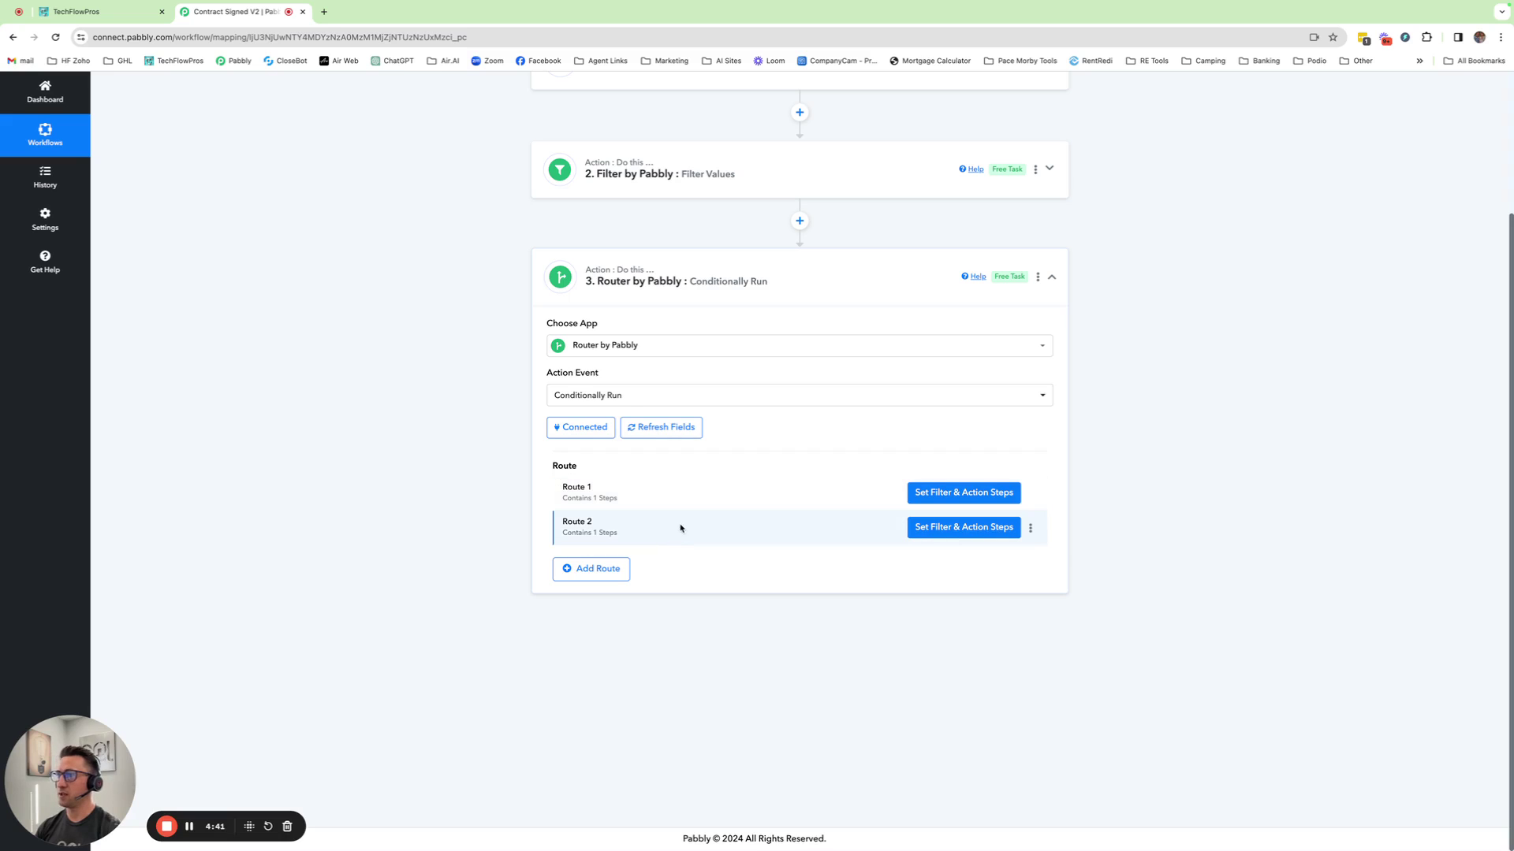
click(962, 496)
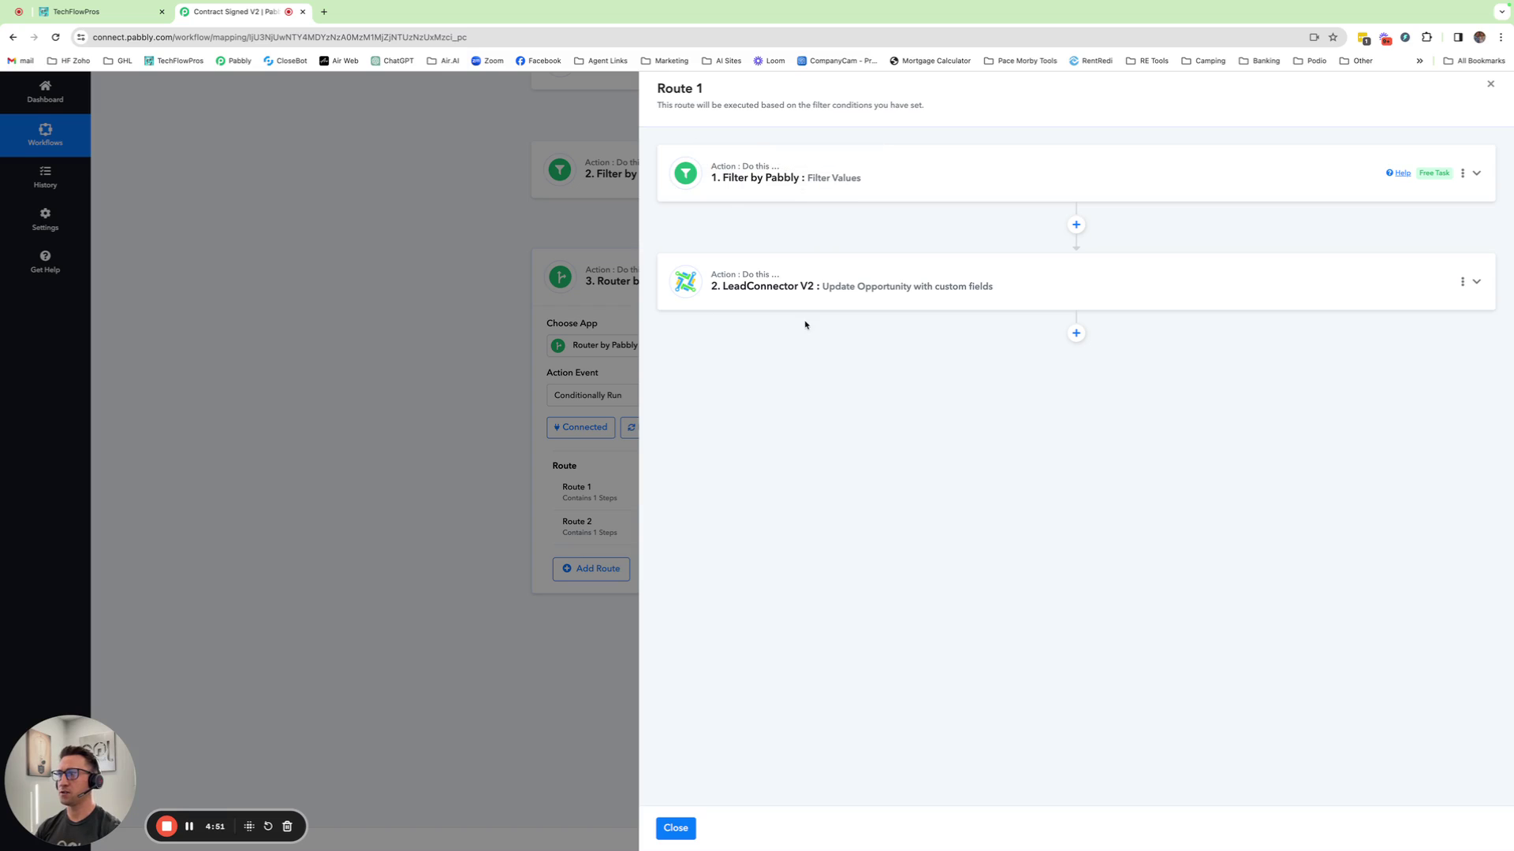
click(835, 298)
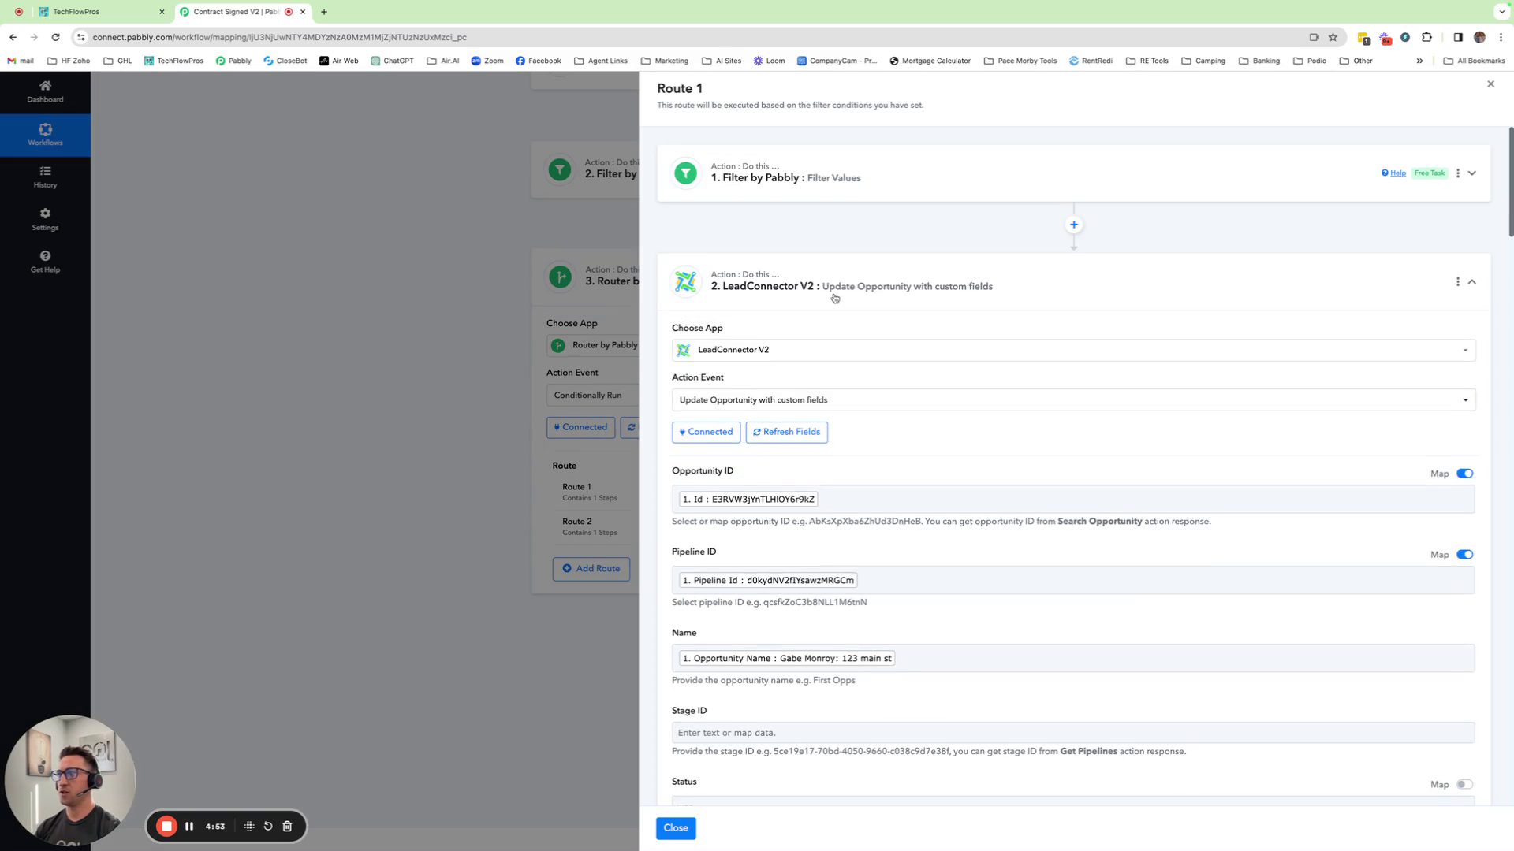
scroll(882, 442, down, 3)
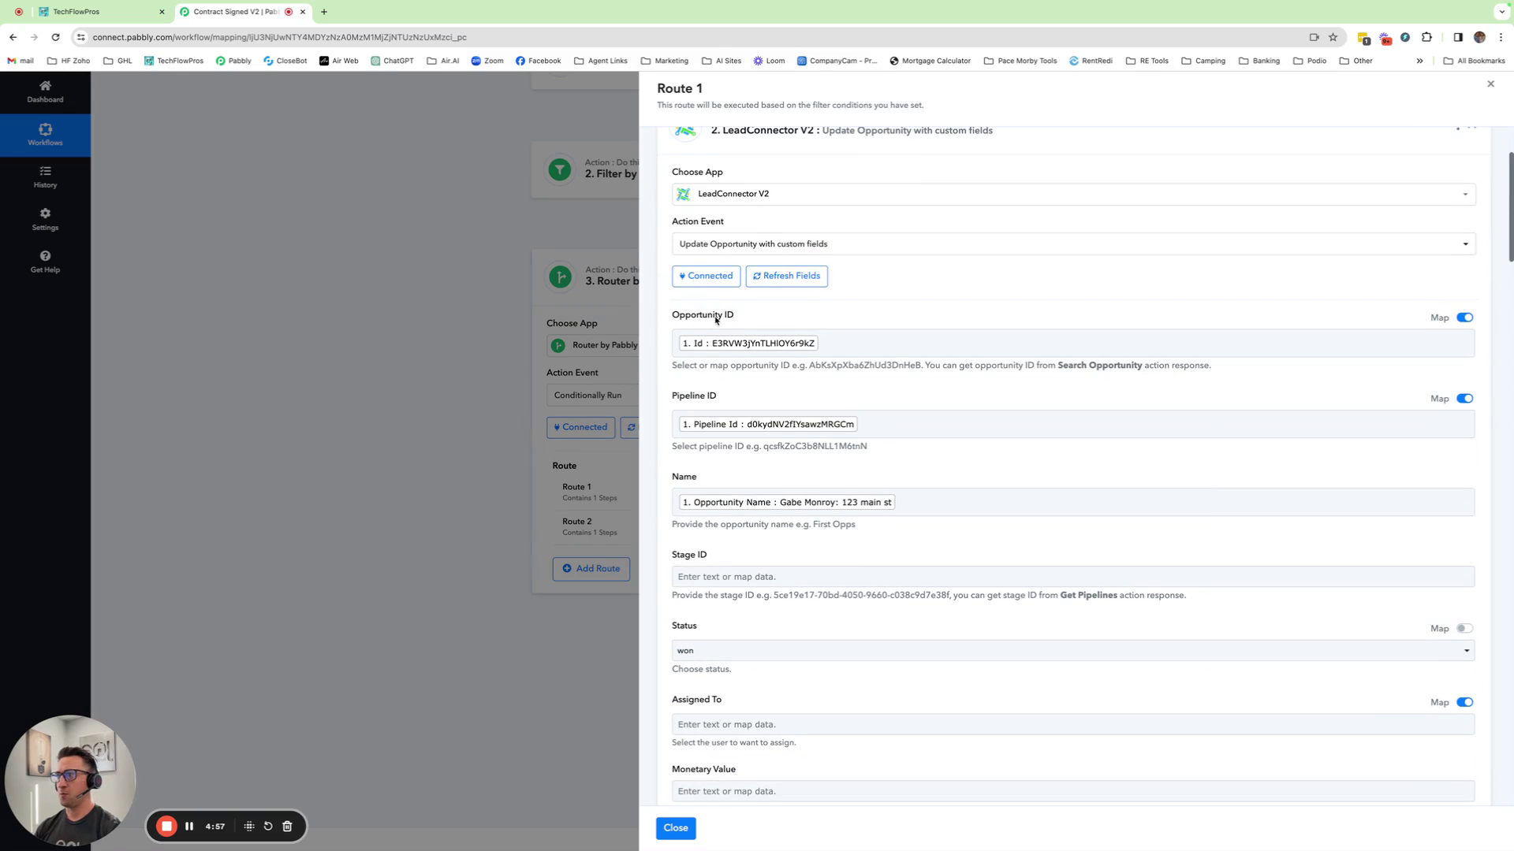
click(835, 344)
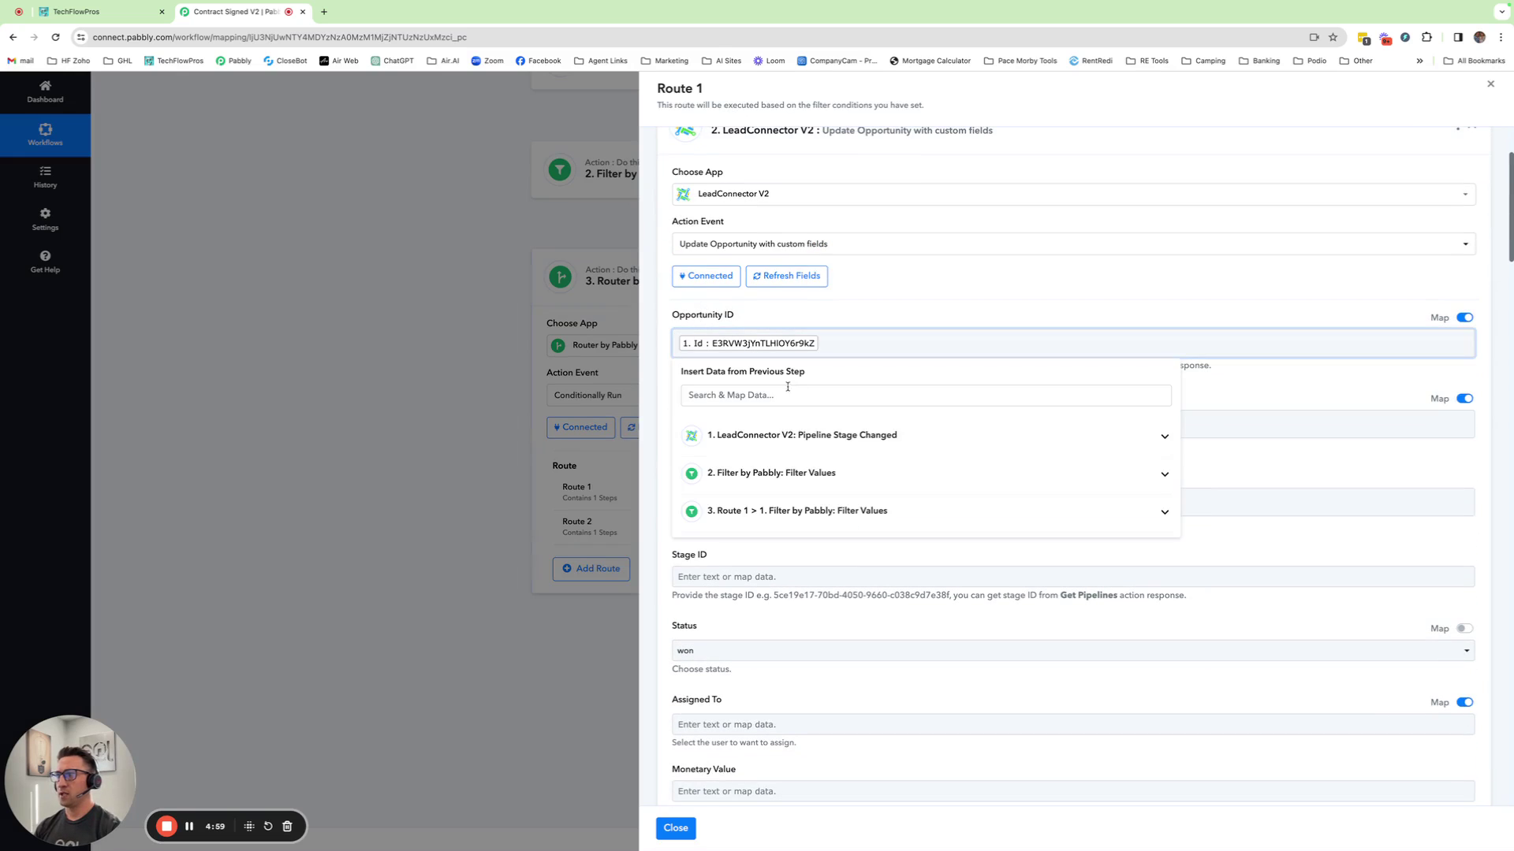
click(914, 293)
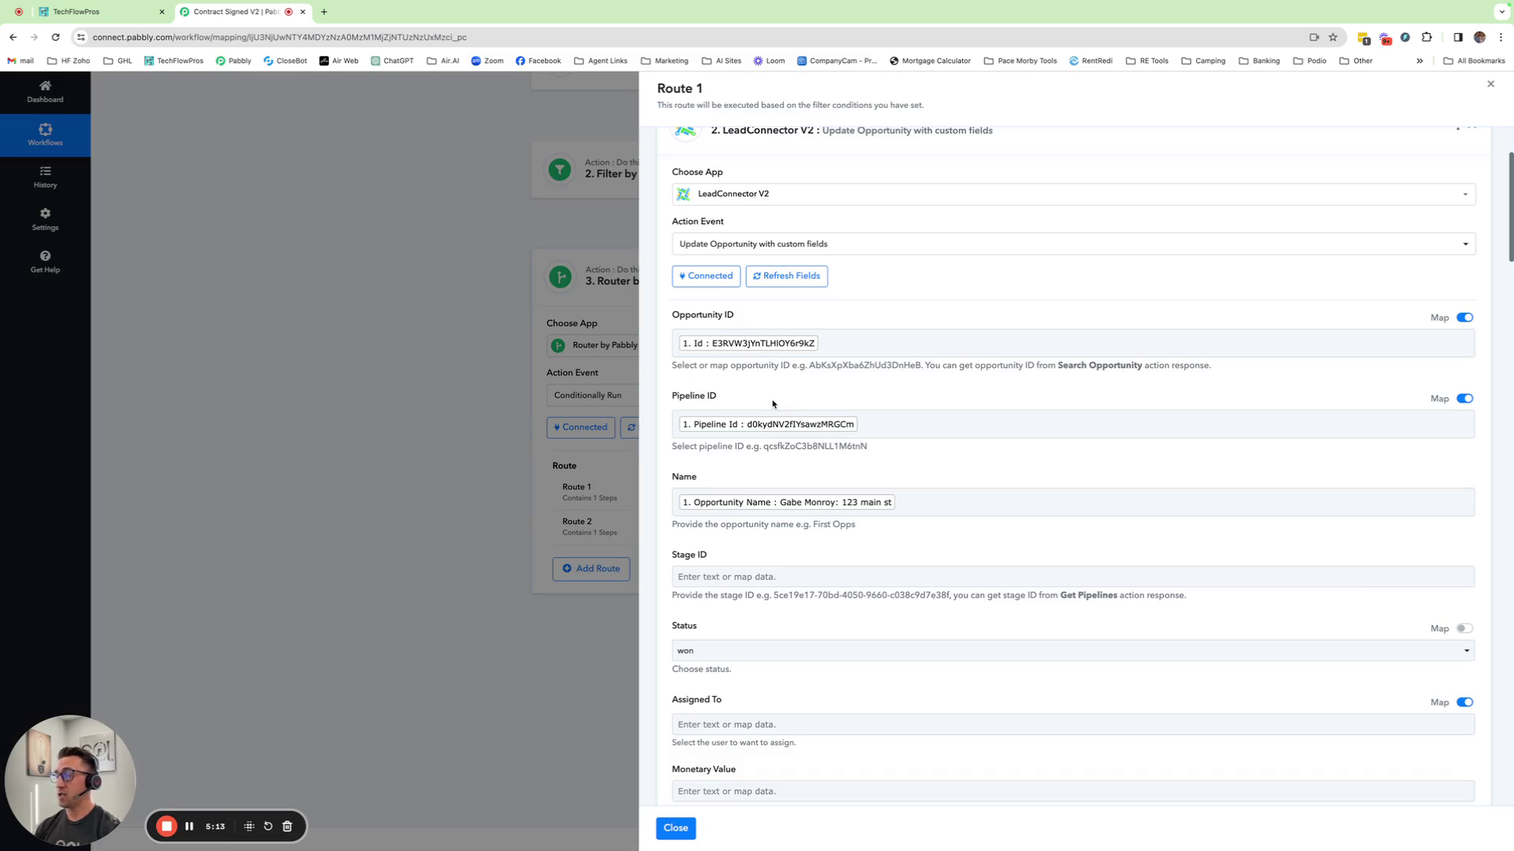
scroll(770, 406, down, 1)
scroll(762, 402, down, 10)
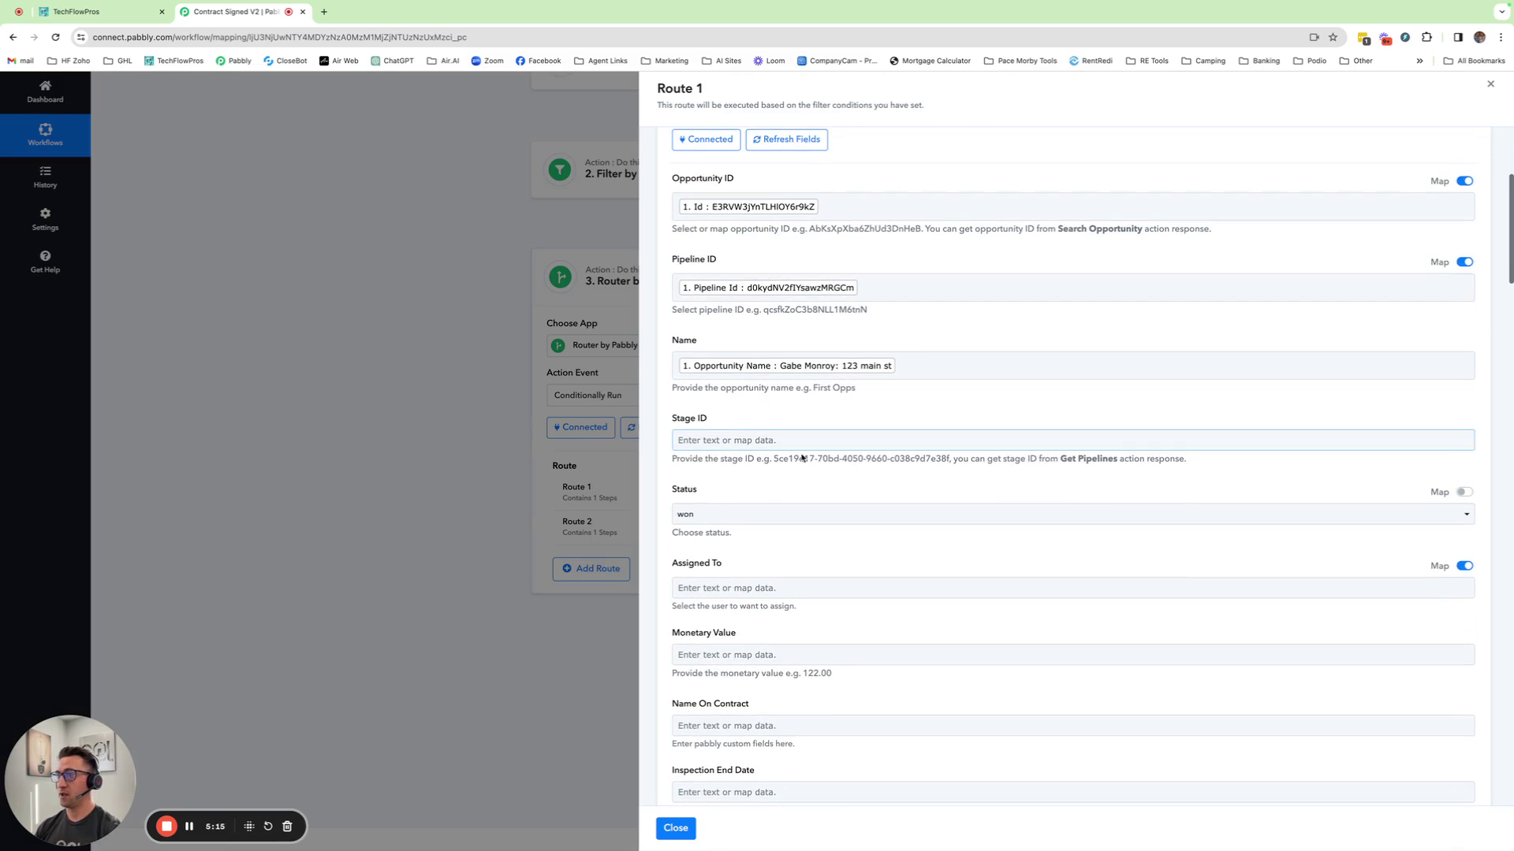
scroll(753, 561, down, 20)
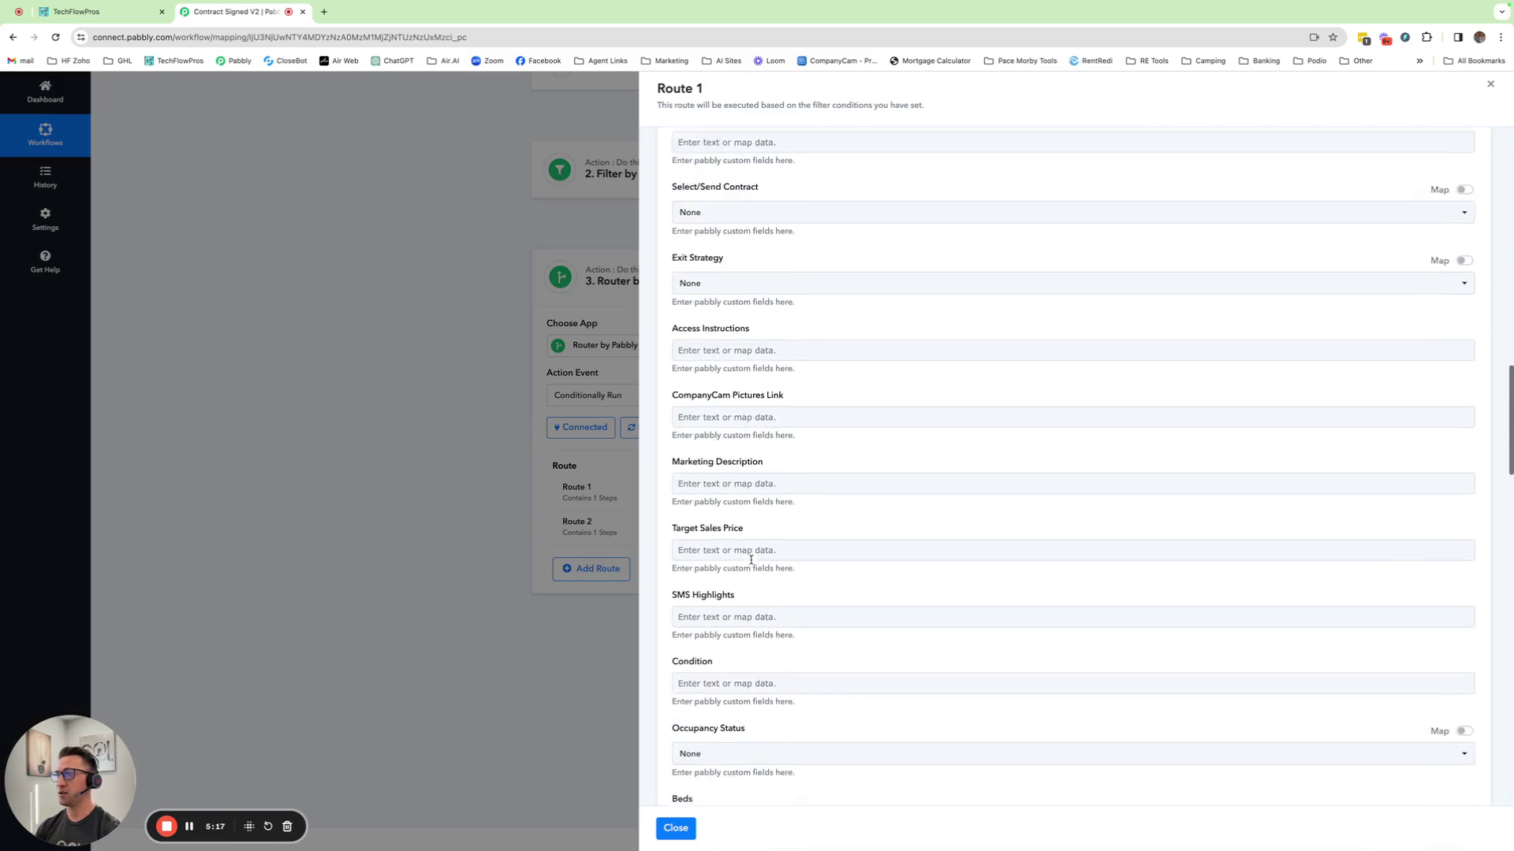
scroll(753, 564, down, 2)
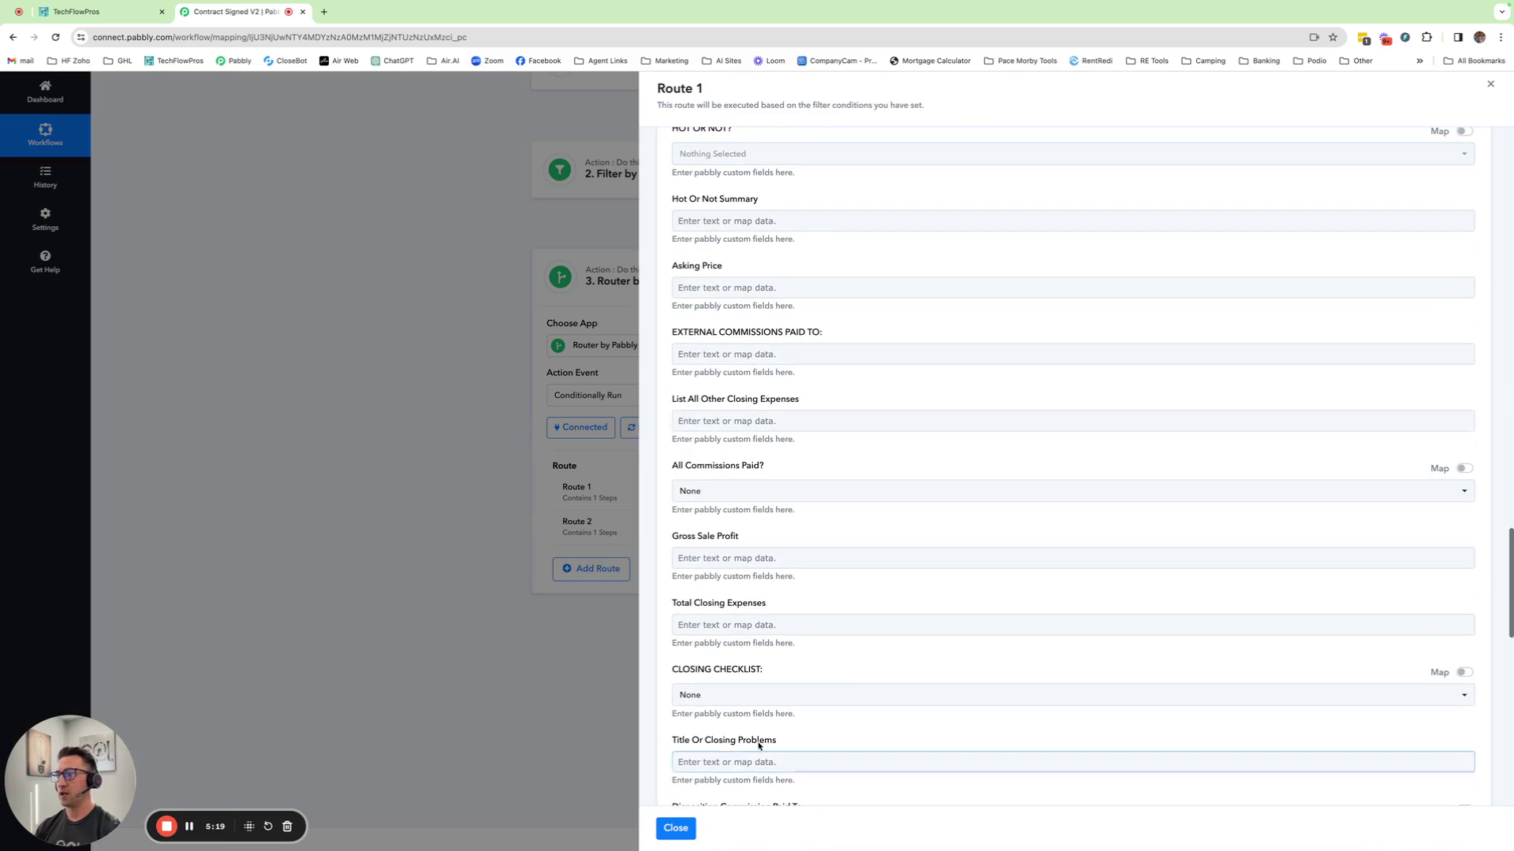
scroll(793, 646, down, 4)
scroll(793, 657, down, 2)
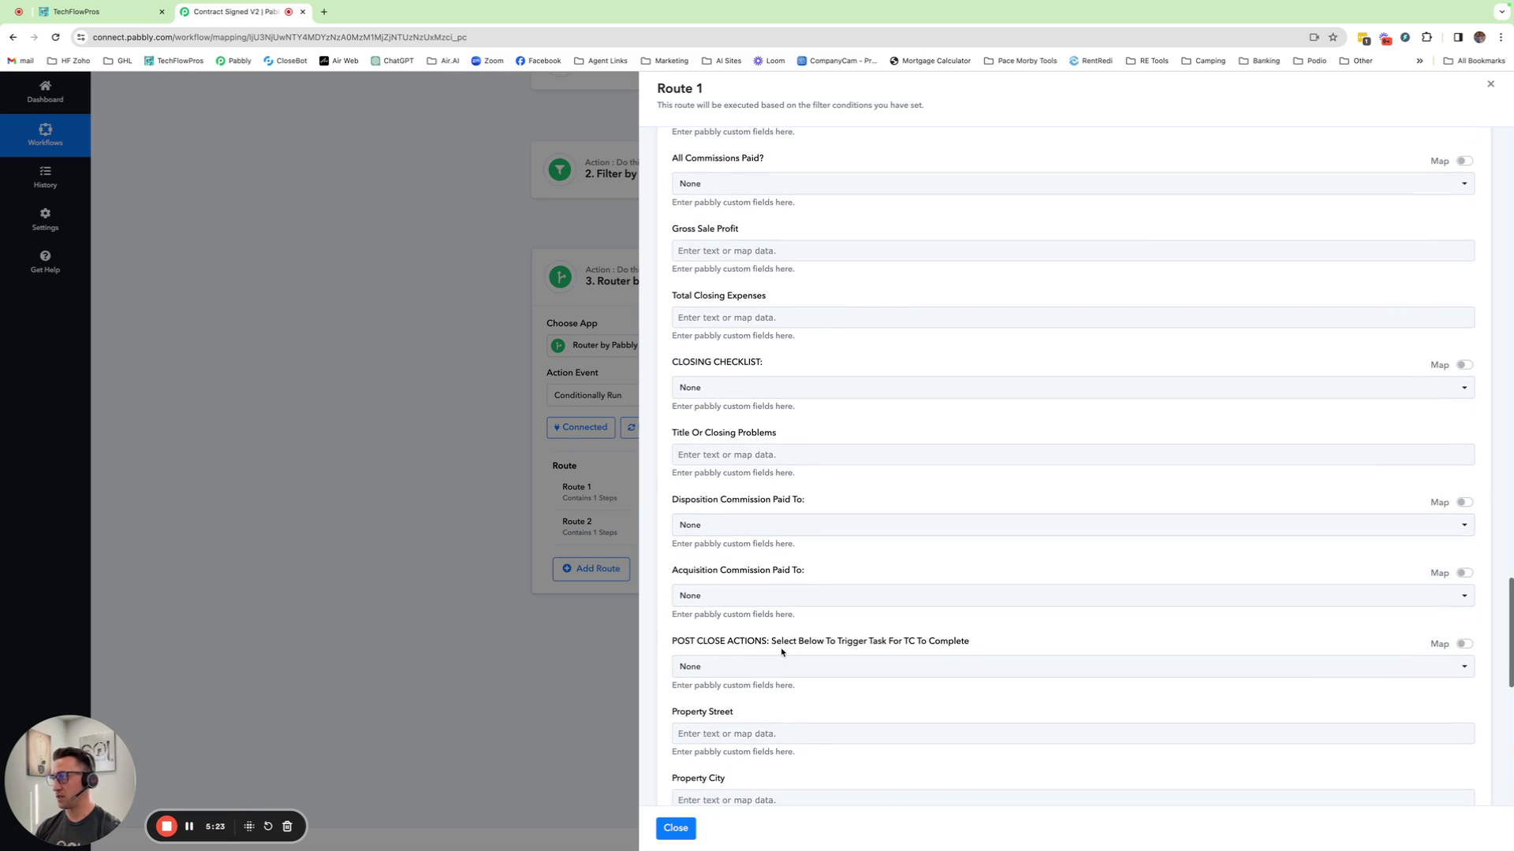
click(676, 828)
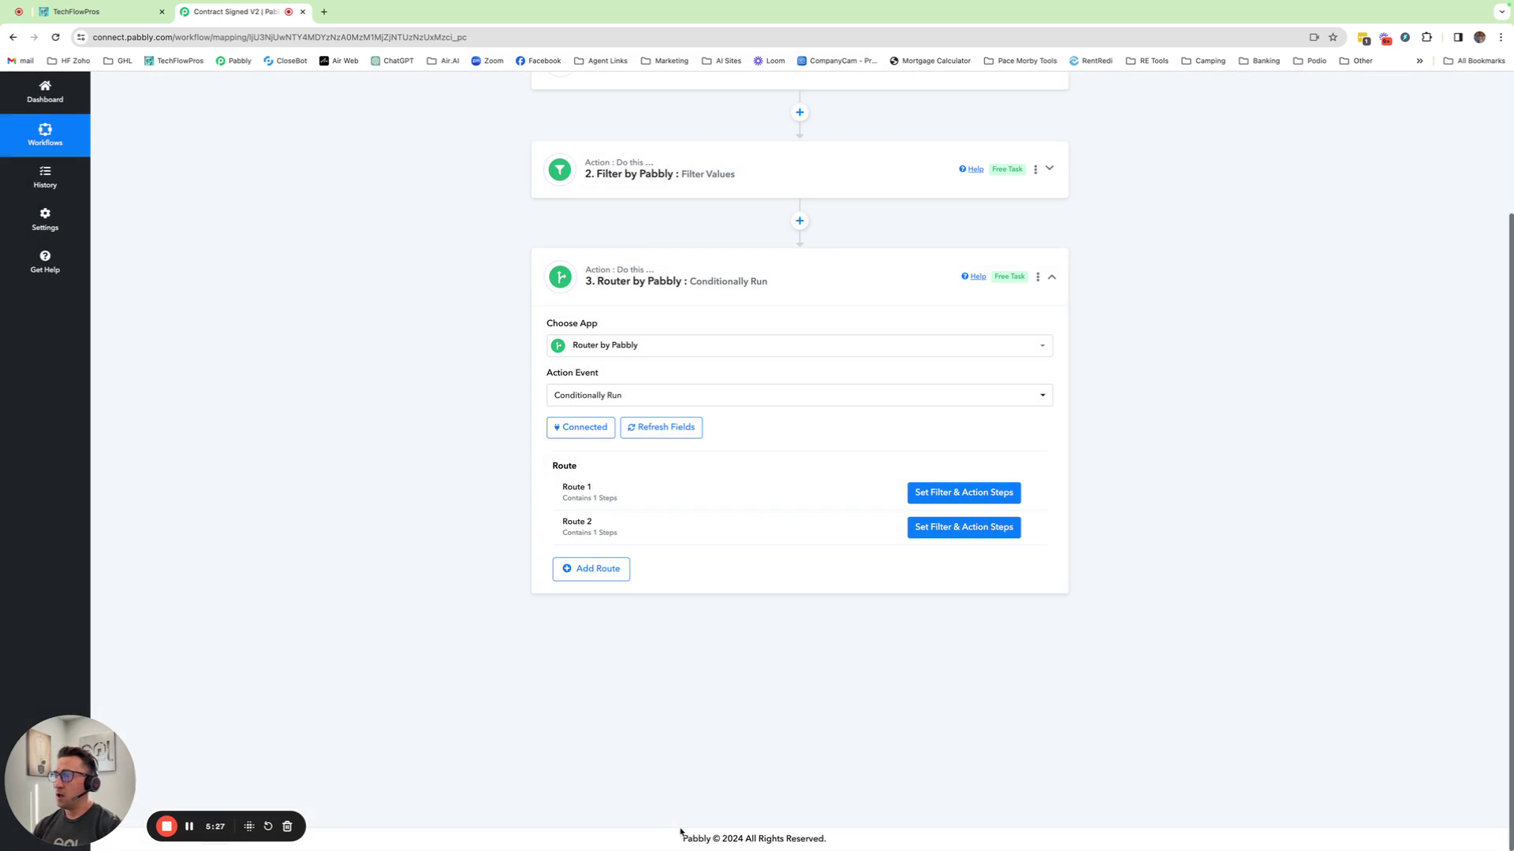